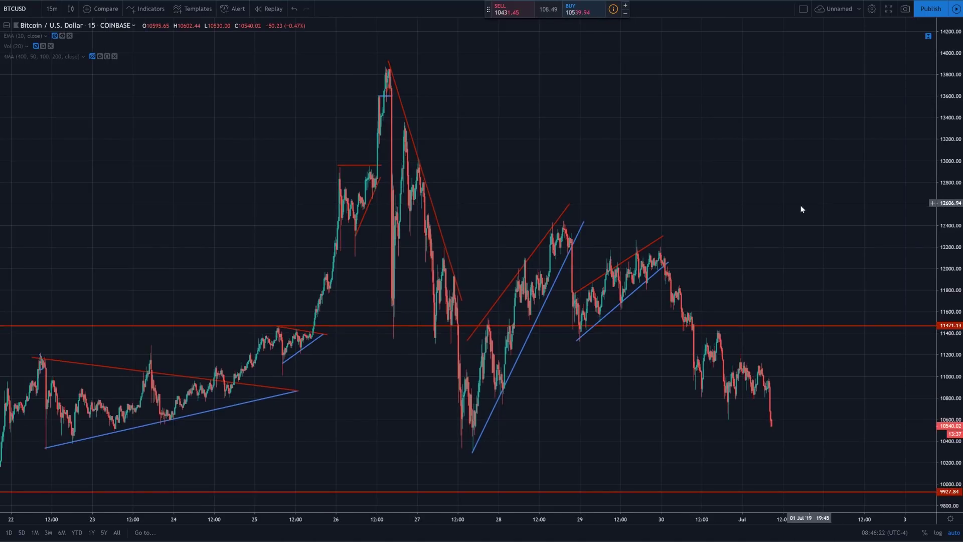
# Circle the two rising wedges between 27 and 30 June freehand with the brush, and undo both circles.
pyautogui.scroll(3, 587, 135)
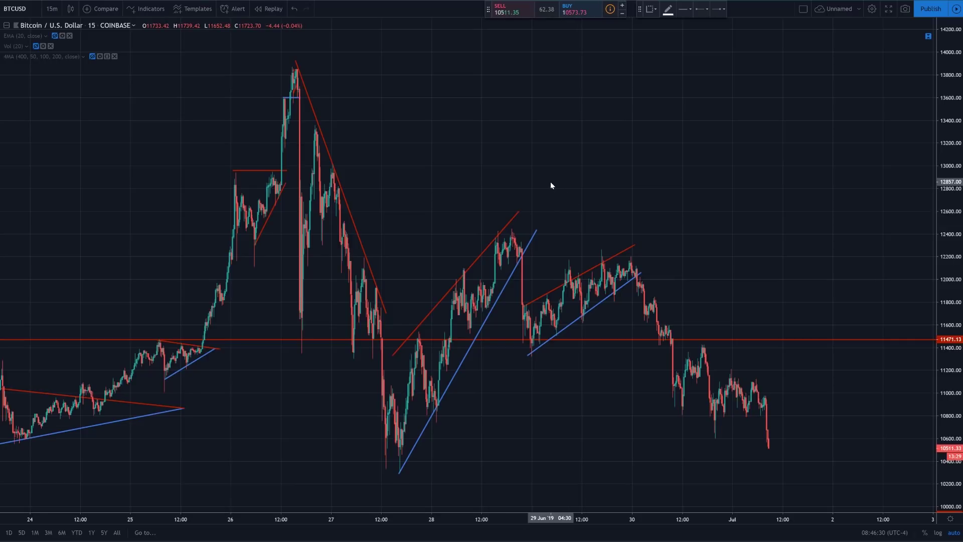
pyautogui.moveTo(529, 185)
pyautogui.mouseDown()
pyautogui.moveTo(362, 408)
pyautogui.moveTo(470, 419)
pyautogui.mouseUp()
pyautogui.moveTo(488, 384)
pyautogui.mouseDown()
pyautogui.moveTo(541, 189)
pyautogui.moveTo(530, 186)
pyautogui.mouseUp()
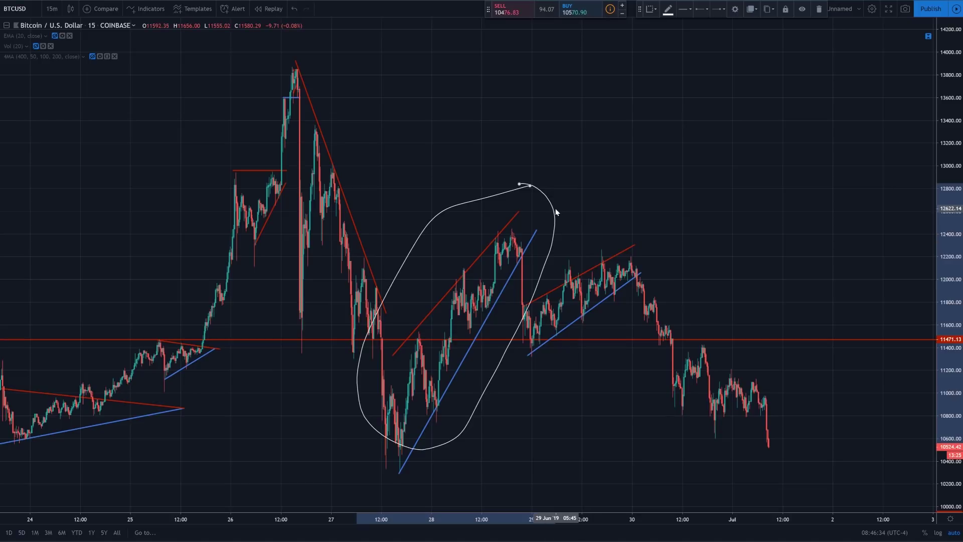
pyautogui.moveTo(561, 240)
pyautogui.mouseDown()
pyautogui.moveTo(549, 260)
pyautogui.moveTo(516, 271)
pyautogui.mouseUp()
pyautogui.moveTo(487, 304)
pyautogui.mouseDown()
pyautogui.moveTo(627, 337)
pyautogui.moveTo(588, 236)
pyautogui.moveTo(561, 240)
pyautogui.mouseUp()
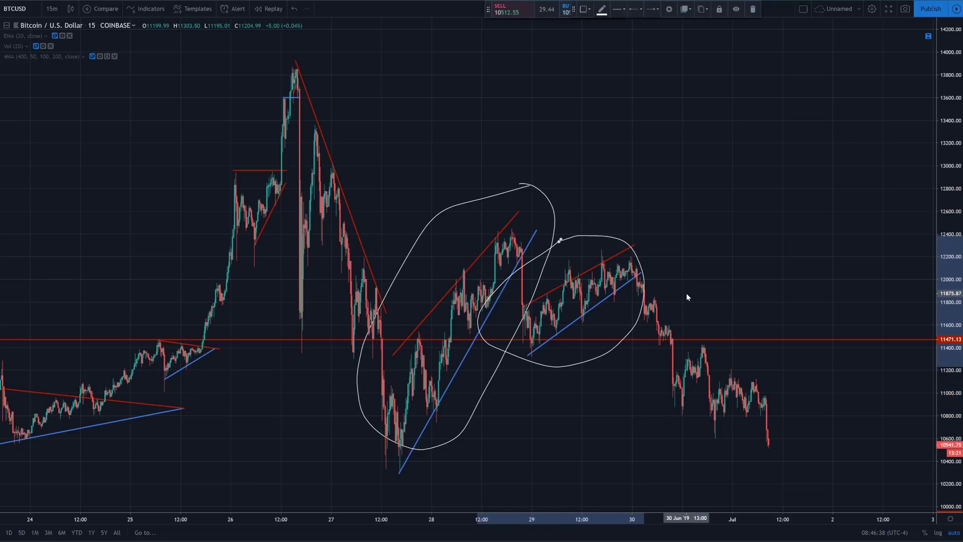
pyautogui.hotkey('ctrl', 'z')
pyautogui.hotkey('ctrl', 'z')
# Mark the 26 June peak and the successive lower highs through 30 June with freehand circles, and undo all the marks.
pyautogui.hscroll(-5, 675, 273)
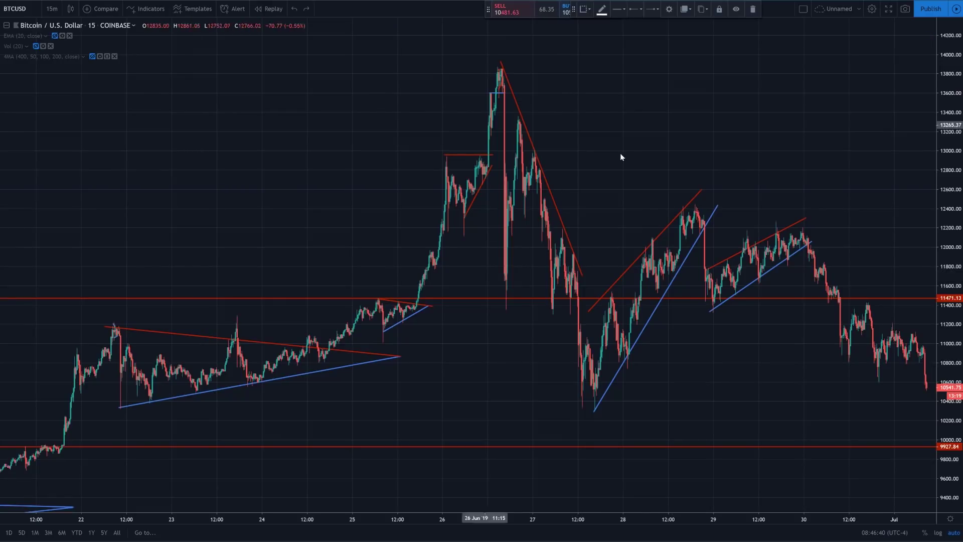
pyautogui.moveTo(624, 155); pyautogui.dragTo(449, 170)
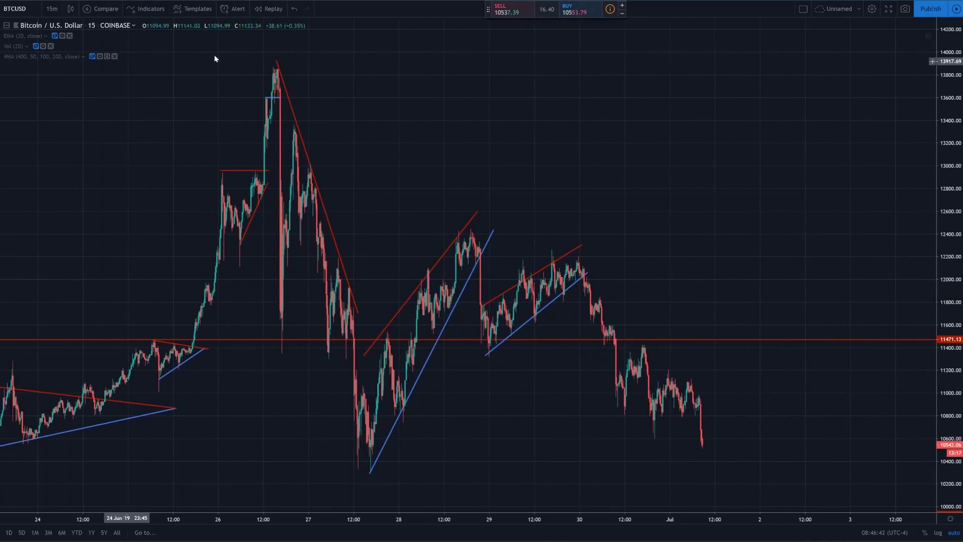
pyautogui.moveTo(236, 61); pyautogui.dragTo(351, 63)
pyautogui.hotkey('ctrl', 'z')
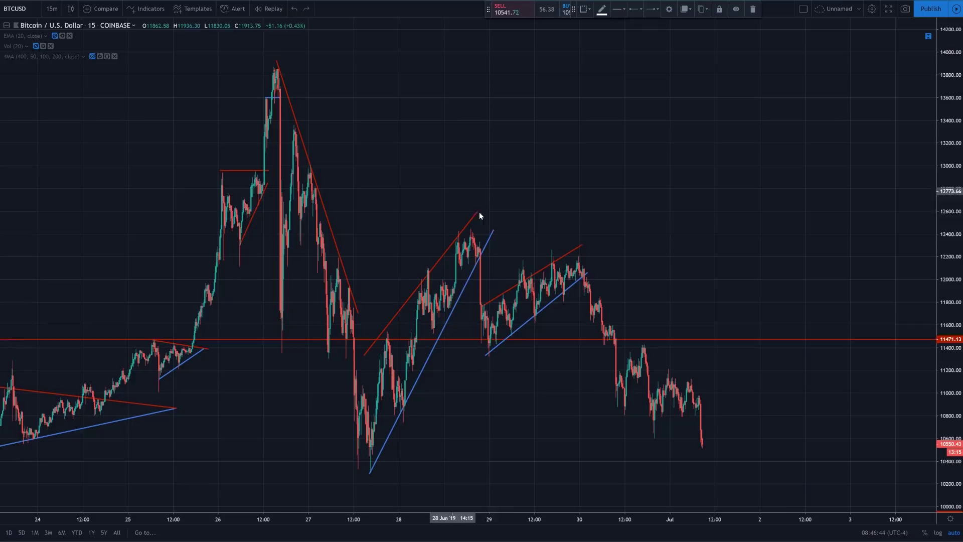
pyautogui.moveTo(288, 47)
pyautogui.mouseDown()
pyautogui.moveTo(246, 94)
pyautogui.moveTo(272, 53)
pyautogui.mouseUp()
pyautogui.moveTo(464, 172)
pyautogui.mouseDown()
pyautogui.moveTo(516, 227)
pyautogui.moveTo(451, 190)
pyautogui.mouseUp()
pyautogui.moveTo(594, 235)
pyautogui.mouseDown()
pyautogui.moveTo(608, 291)
pyautogui.moveTo(595, 236)
pyautogui.mouseUp()
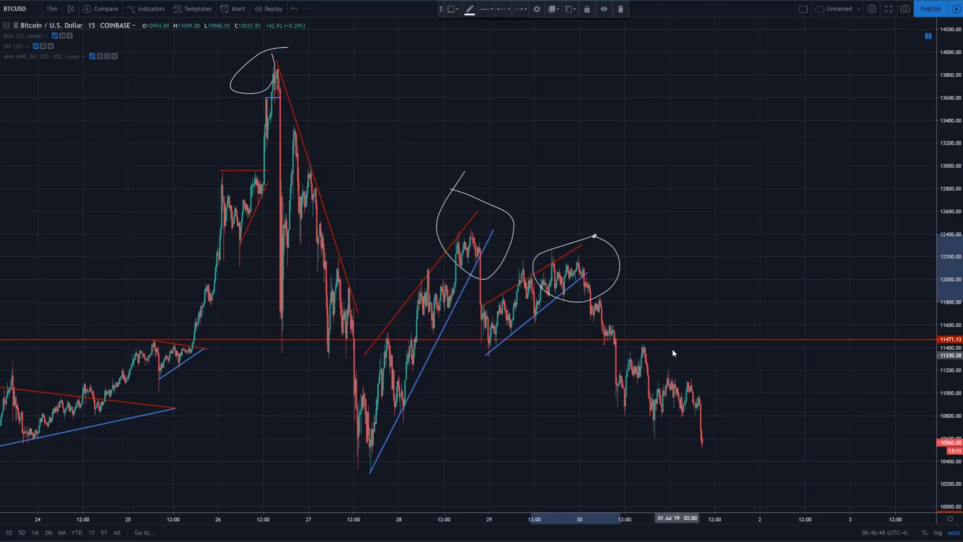
pyautogui.moveTo(636, 333)
pyautogui.mouseDown()
pyautogui.moveTo(627, 351)
pyautogui.moveTo(645, 333)
pyautogui.moveTo(663, 359)
pyautogui.moveTo(696, 366)
pyautogui.mouseUp()
pyautogui.hotkey('ctrl', 'z')
pyautogui.hotkey('ctrl', 'z')
pyautogui.hotkey('ctrl', 'z')
pyautogui.hotkey('ctrl', 'z')
pyautogui.hotkey('ctrl', 'z')
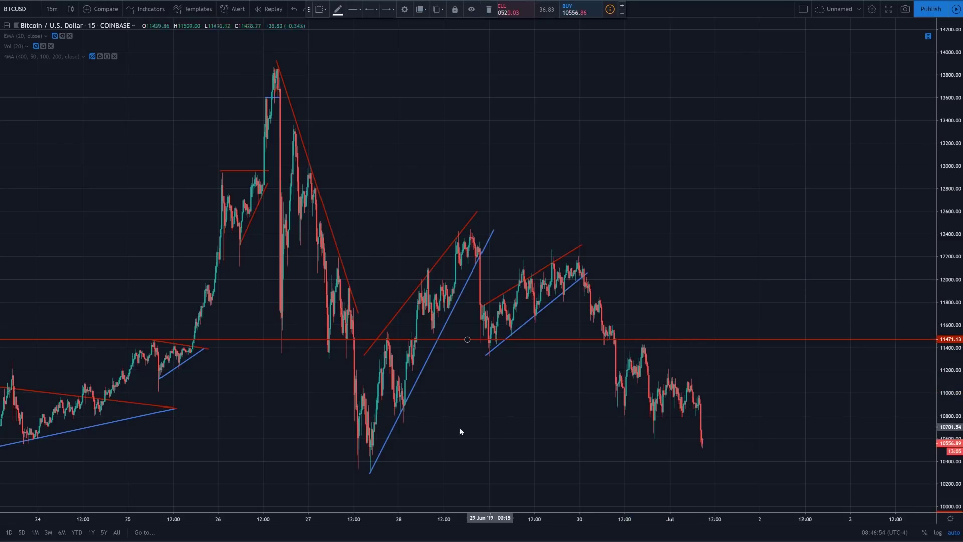
# Circle the 27 June low and the latest 1 July low freehand, and undo both circles.
pyautogui.moveTo(381, 436)
pyautogui.mouseDown()
pyautogui.moveTo(351, 476)
pyautogui.moveTo(384, 436)
pyautogui.mouseUp()
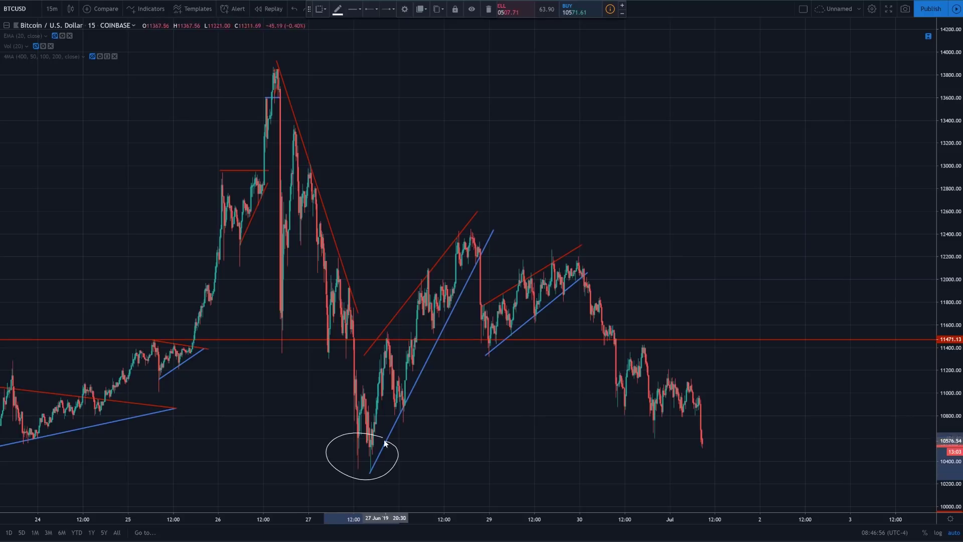
pyautogui.moveTo(654, 446); pyautogui.dragTo(709, 430)
pyautogui.moveTo(655, 449); pyautogui.dragTo(717, 437)
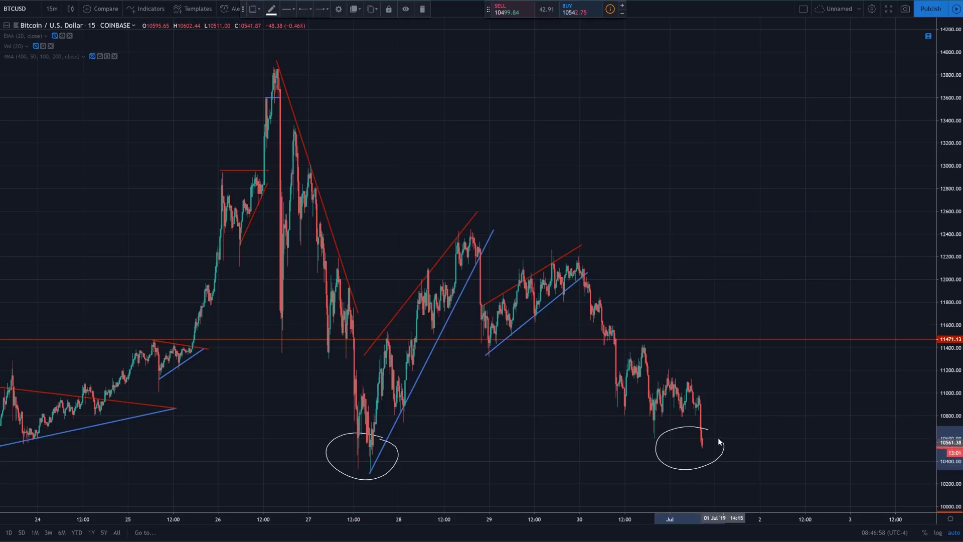
pyautogui.hotkey('ctrl', 'z')
pyautogui.hotkey('ctrl', 'z')
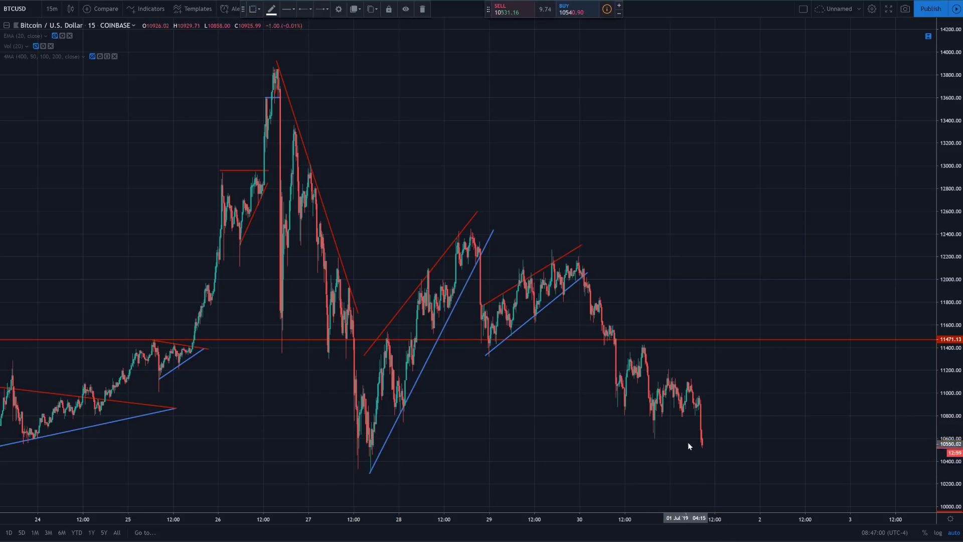
# Draw a roughly horizontal freehand support line from the 27 June low past the latest price, and undo it.
pyautogui.scroll(-5, 687, 441)
pyautogui.moveTo(544, 344); pyautogui.dragTo(800, 361)
pyautogui.hotkey('ctrl', 'z')
pyautogui.moveTo(545, 340); pyautogui.dragTo(820, 338)
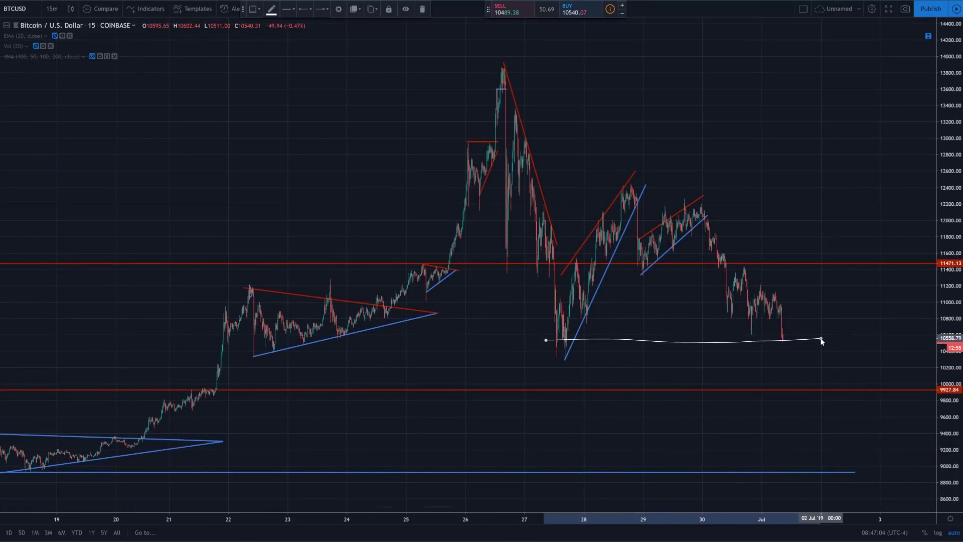
pyautogui.hotkey('ctrl', 'z')
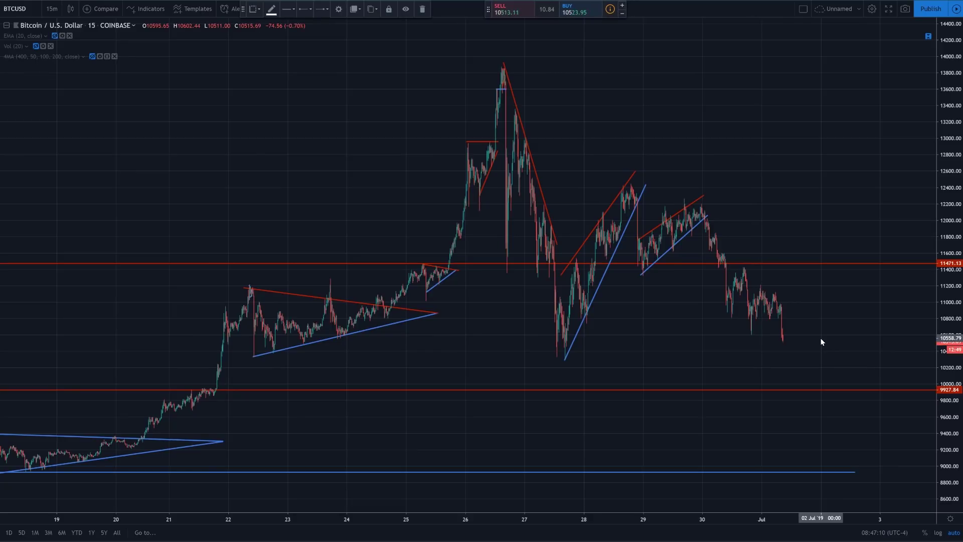
# Circle the brief 30 June consolidation at the 11471.13 level with a freehand arrow pointing to it, and remove both marks.
pyautogui.scroll(3, 822, 342)
pyautogui.moveTo(643, 320)
pyautogui.mouseDown()
pyautogui.moveTo(620, 333)
pyautogui.moveTo(655, 331)
pyautogui.moveTo(644, 321)
pyautogui.mouseUp()
pyautogui.moveTo(693, 286)
pyautogui.mouseDown()
pyautogui.moveTo(658, 314)
pyautogui.moveTo(680, 321)
pyautogui.mouseUp()
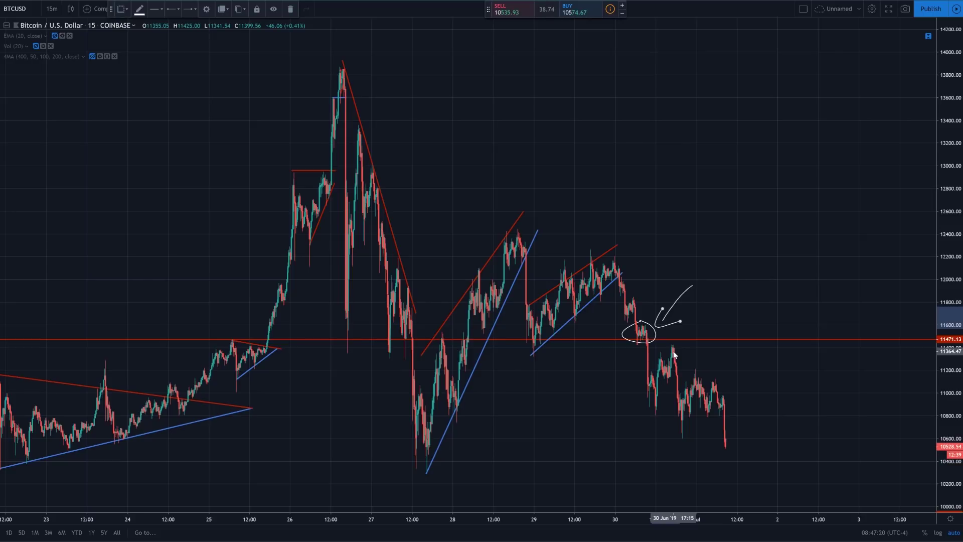
pyautogui.press('Delete')
pyautogui.hotkey('ctrl', 'z')
pyautogui.hotkey('ctrl', 'z')
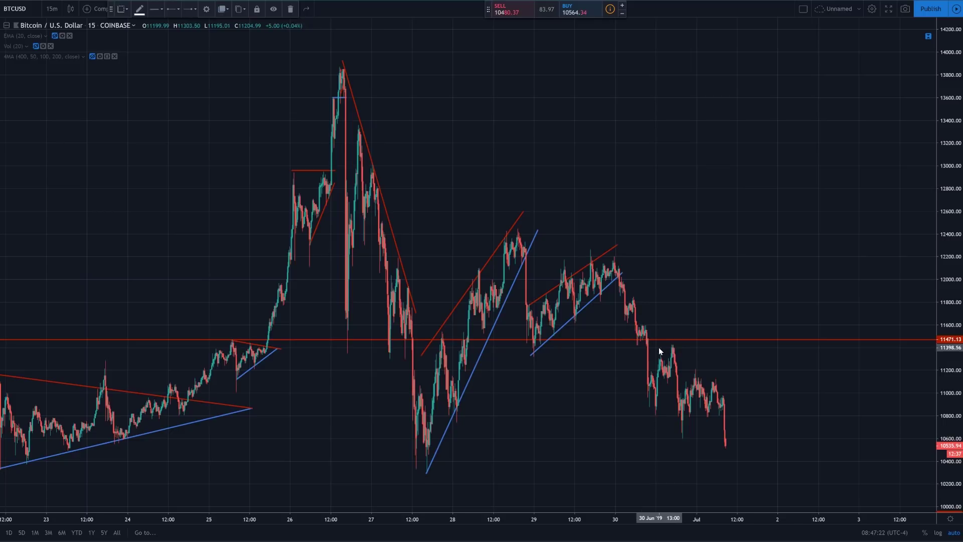
# Switch the Bitcoin chart from the brush-annotated view to the 1-hour interval.
pyautogui.click(407, 177)
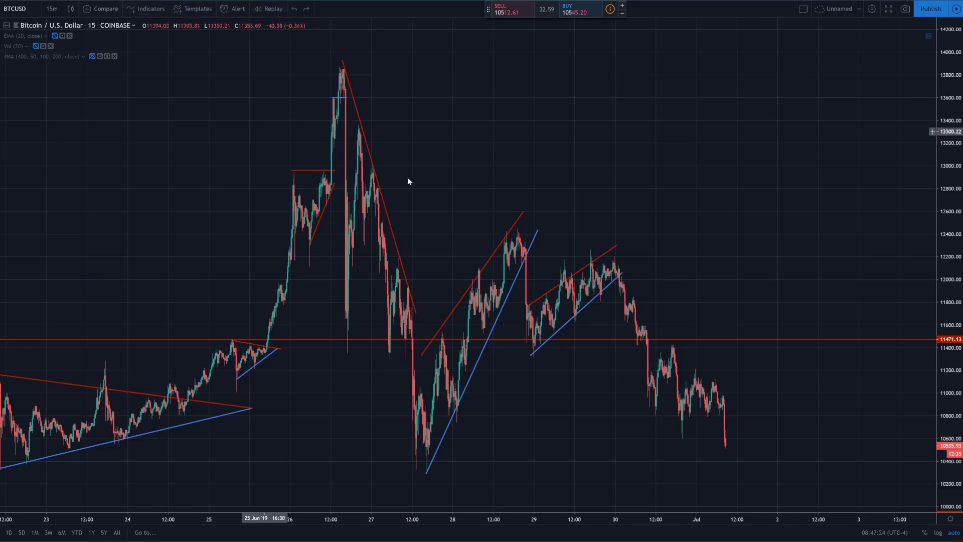
pyautogui.hscroll(3, 684, 241)
pyautogui.scroll(3, 635, 352)
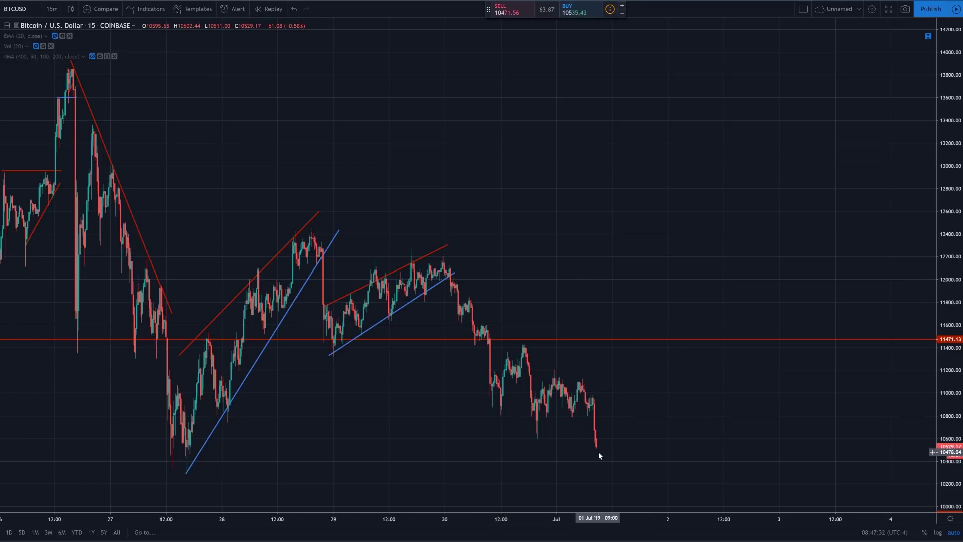
pyautogui.scroll(-3, 620, 320)
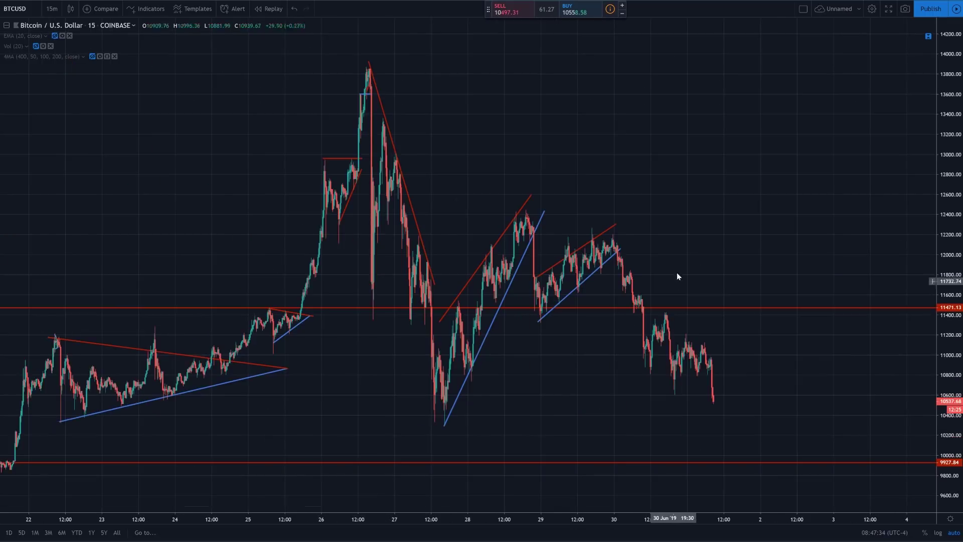
pyautogui.scroll(-2, 682, 210)
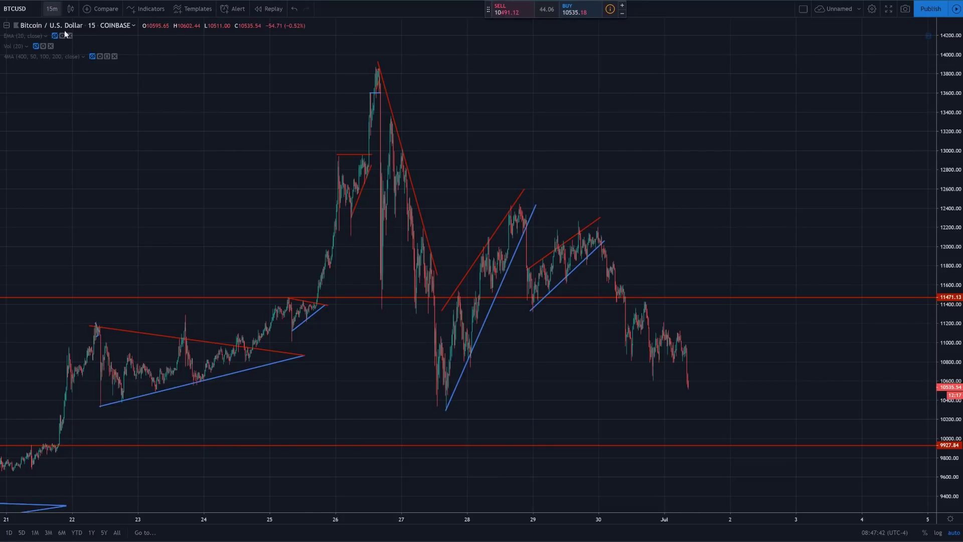
pyautogui.click(51, 8)
pyautogui.click(77, 115)
pyautogui.scroll(3, 498, 230)
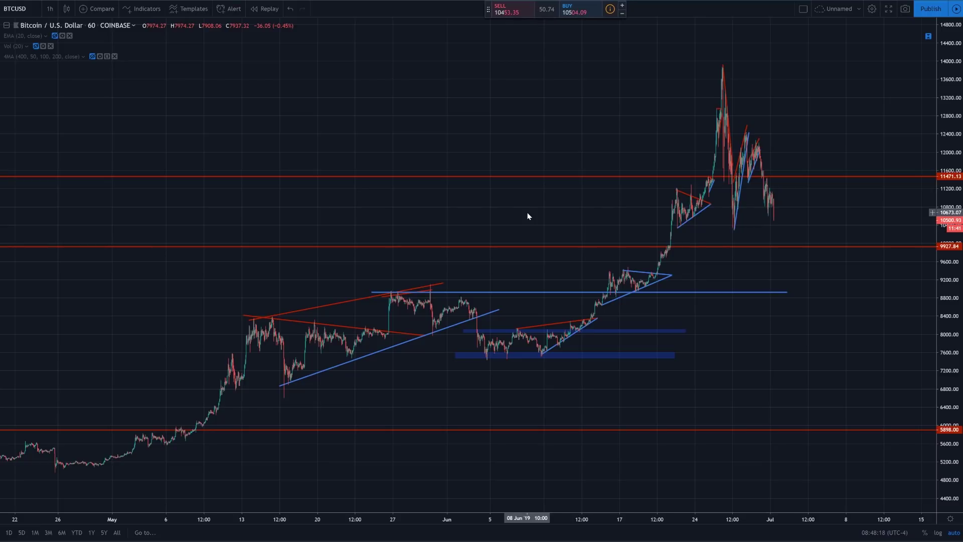
# Mark the late-June peak freehand on the zoomed-out 1-hour chart, and delete the mark.
pyautogui.scroll(-5, 527, 216)
pyautogui.moveTo(609, 110); pyautogui.dragTo(575, 94)
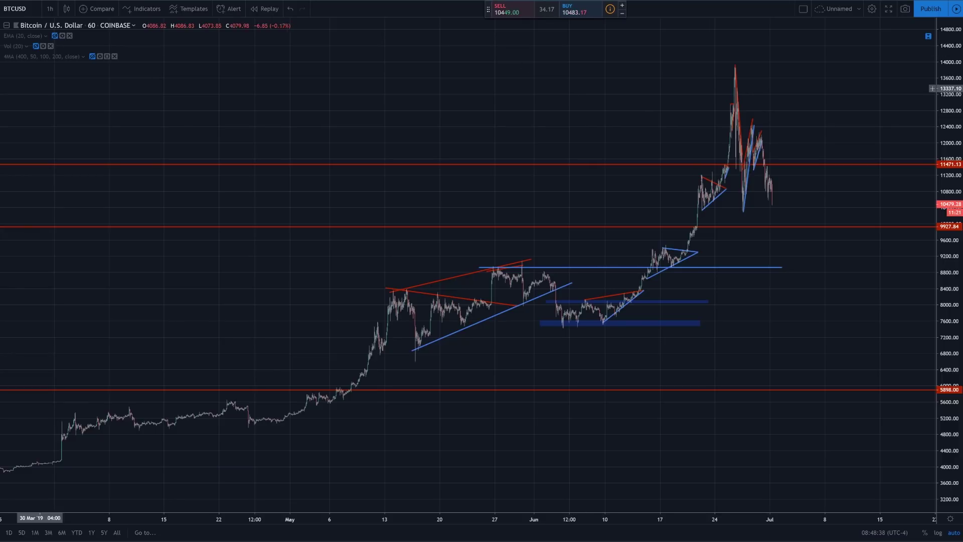
pyautogui.moveTo(733, 42)
pyautogui.mouseDown()
pyautogui.moveTo(670, 88)
pyautogui.moveTo(797, 97)
pyautogui.moveTo(742, 47)
pyautogui.mouseUp()
pyautogui.press('Delete')
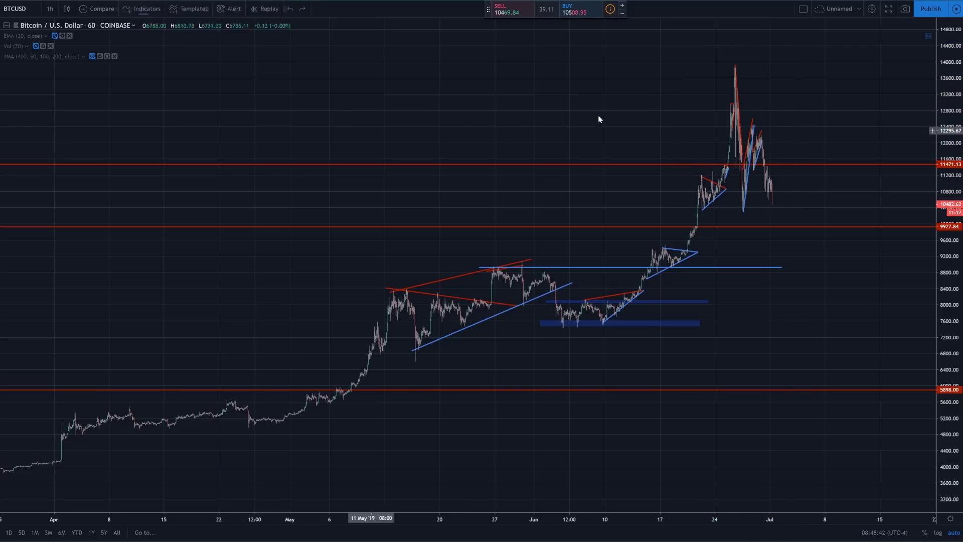
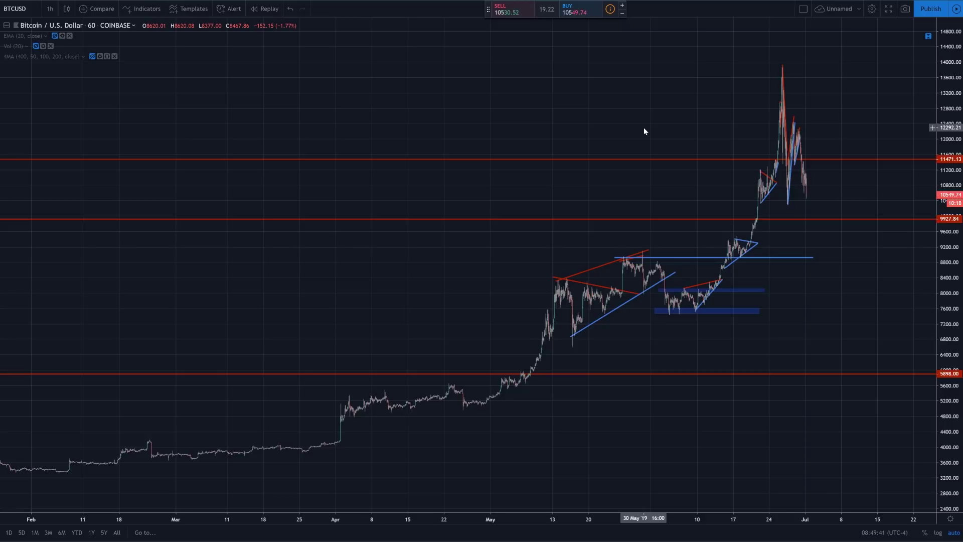
# Circle the 27 June low and the whole late-June price structure freehand, deleting each circle.
pyautogui.hscroll(-1, 667, 107)
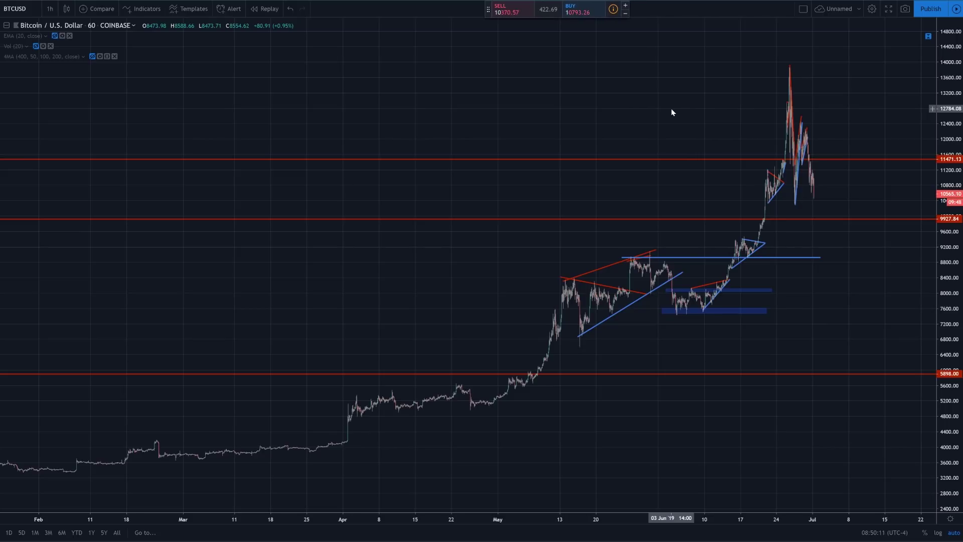
pyautogui.scroll(6, 622, 115)
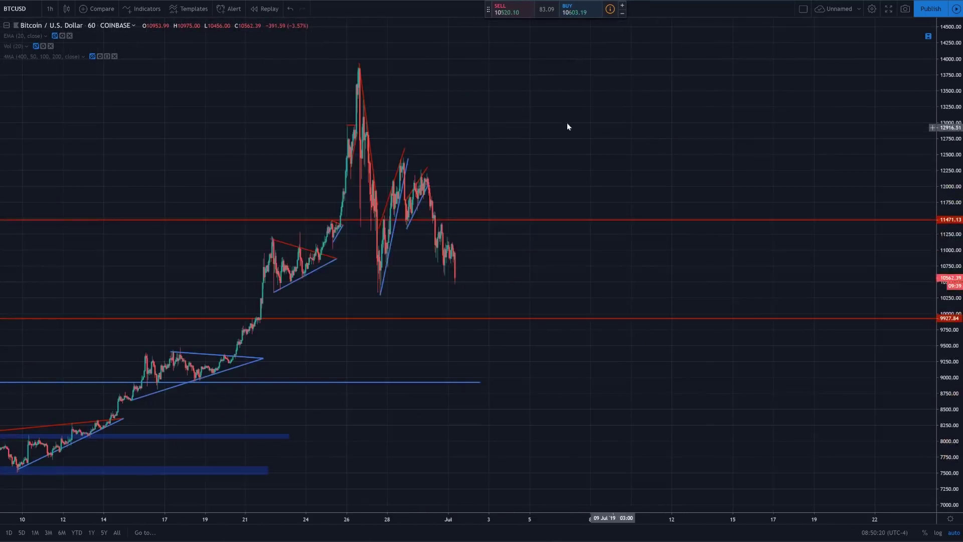
pyautogui.scroll(3, 572, 128)
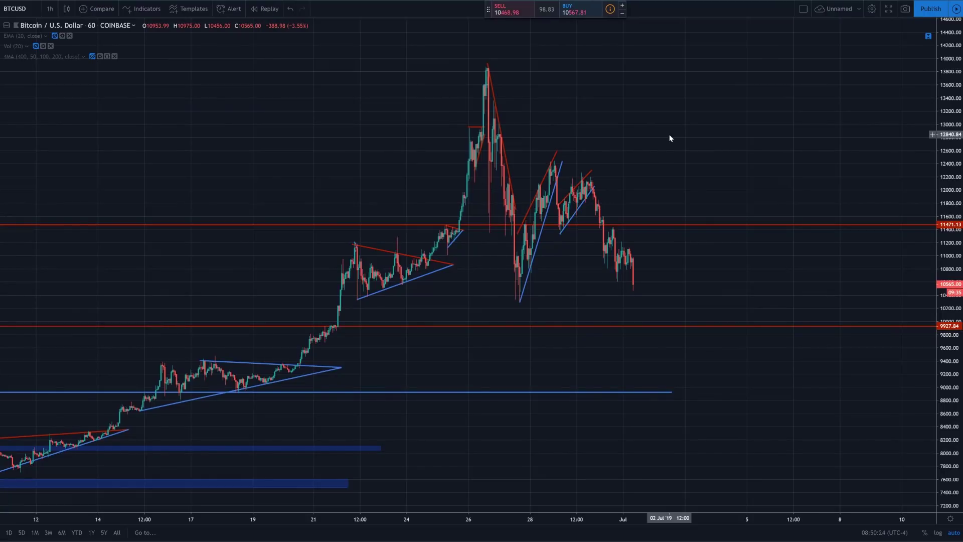
pyautogui.scroll(1, 669, 138)
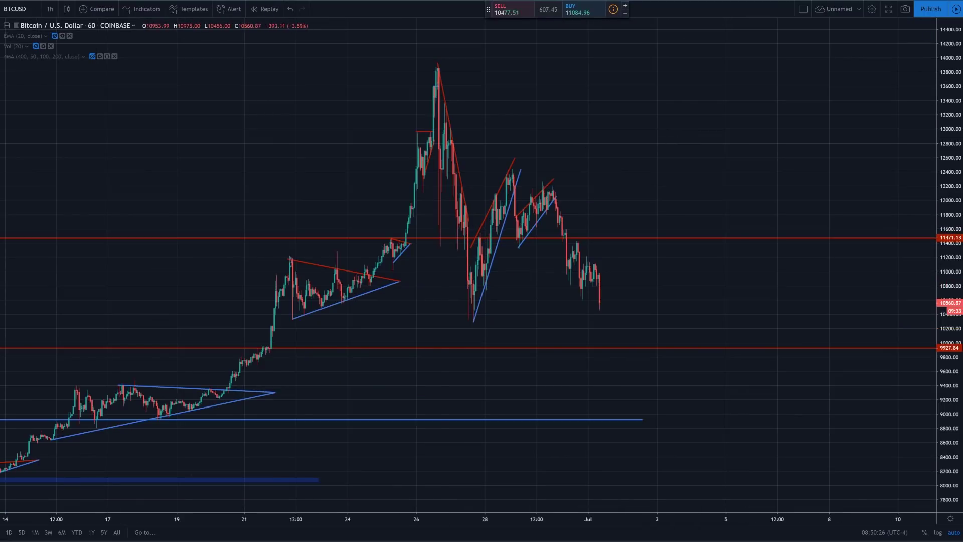
pyautogui.moveTo(471, 296)
pyautogui.mouseDown()
pyautogui.moveTo(453, 296)
pyautogui.moveTo(490, 294)
pyautogui.moveTo(474, 288)
pyautogui.mouseUp()
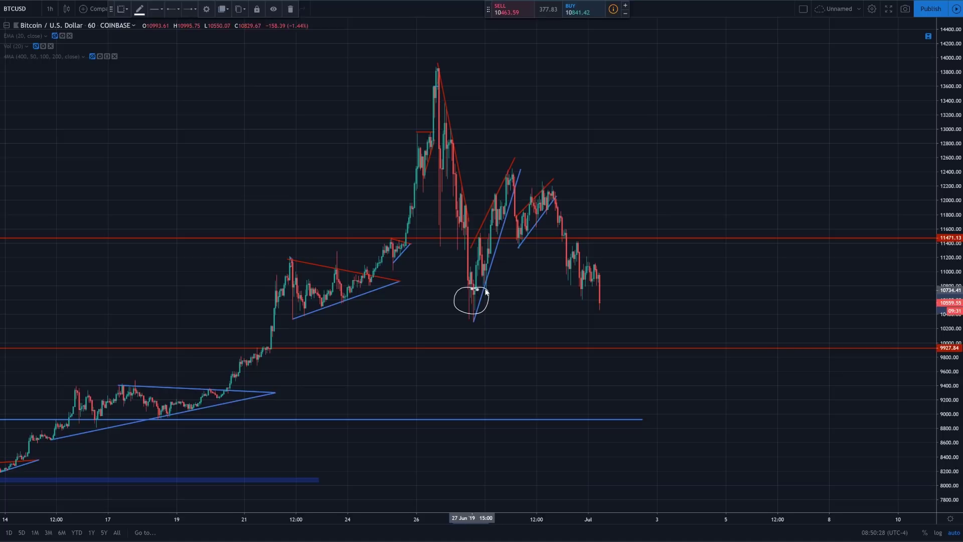
pyautogui.press('Delete')
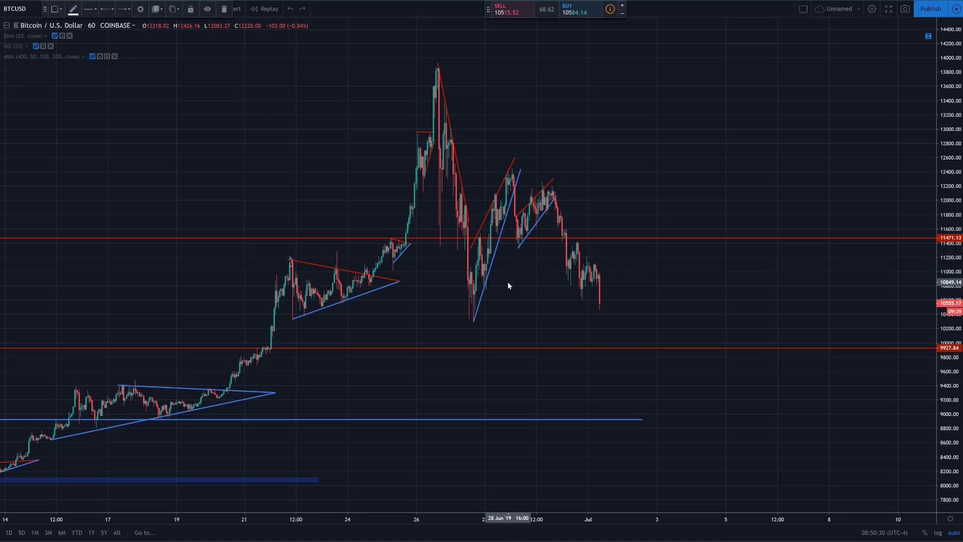
pyautogui.moveTo(441, 24)
pyautogui.mouseDown()
pyautogui.moveTo(452, 263)
pyautogui.moveTo(533, 58)
pyautogui.mouseUp()
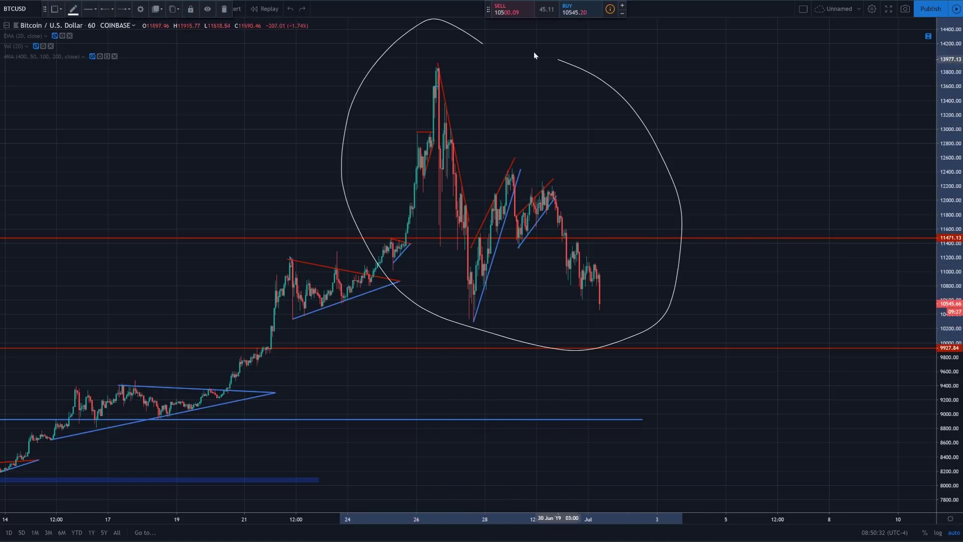
pyautogui.press('Delete')
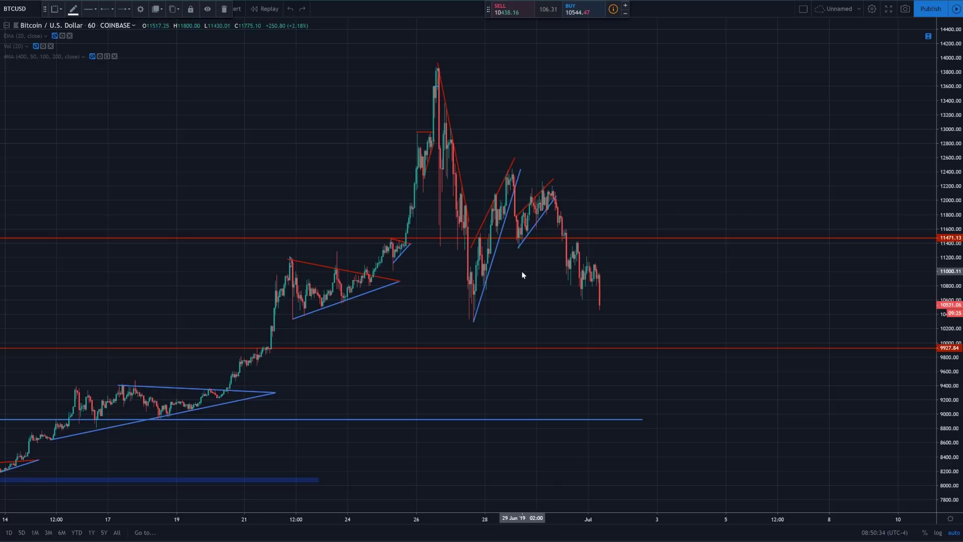
# Sketch a descending resistance line across the highs, a flat support line under the lows and a downward projection, and undo them.
pyautogui.moveTo(433, 56)
pyautogui.mouseDown()
pyautogui.moveTo(450, 89)
pyautogui.moveTo(659, 299)
pyautogui.mouseUp()
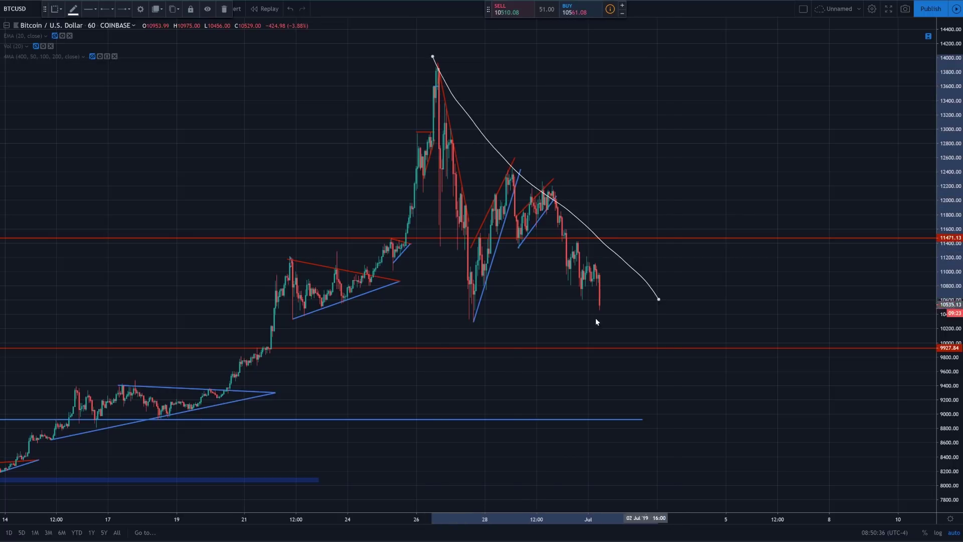
pyautogui.moveTo(453, 315); pyautogui.dragTo(696, 319)
pyautogui.moveTo(635, 327)
pyautogui.mouseDown()
pyautogui.moveTo(686, 401)
pyautogui.moveTo(711, 401)
pyautogui.mouseUp()
pyautogui.hotkey('ctrl', 'z')
pyautogui.hotkey('ctrl', 'z')
pyautogui.hotkey('ctrl', 'z')
pyautogui.hotkey('ctrl', 'z')
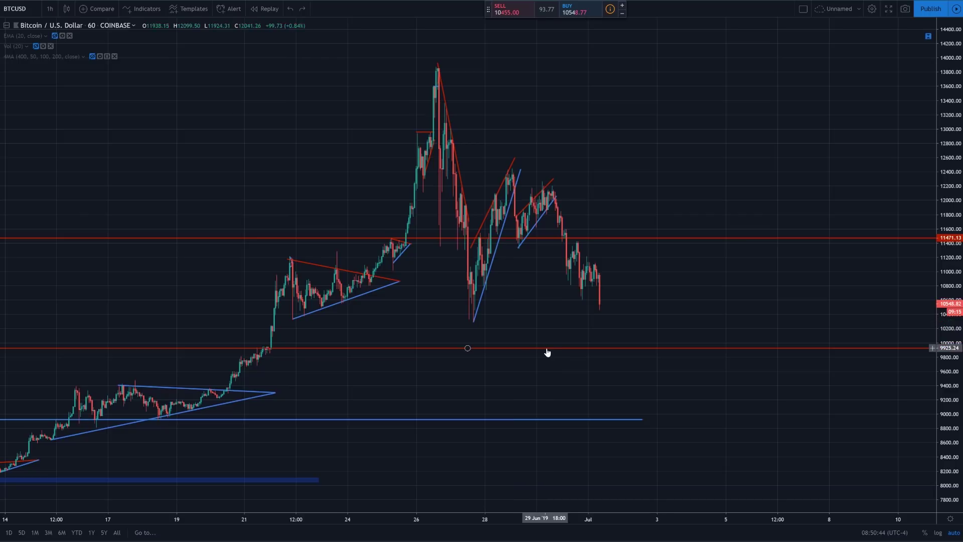
# Raise the red horizontal support line just below the latest price to 10012.38 and deselect it.
pyautogui.moveTo(549, 347); pyautogui.dragTo(563, 341)
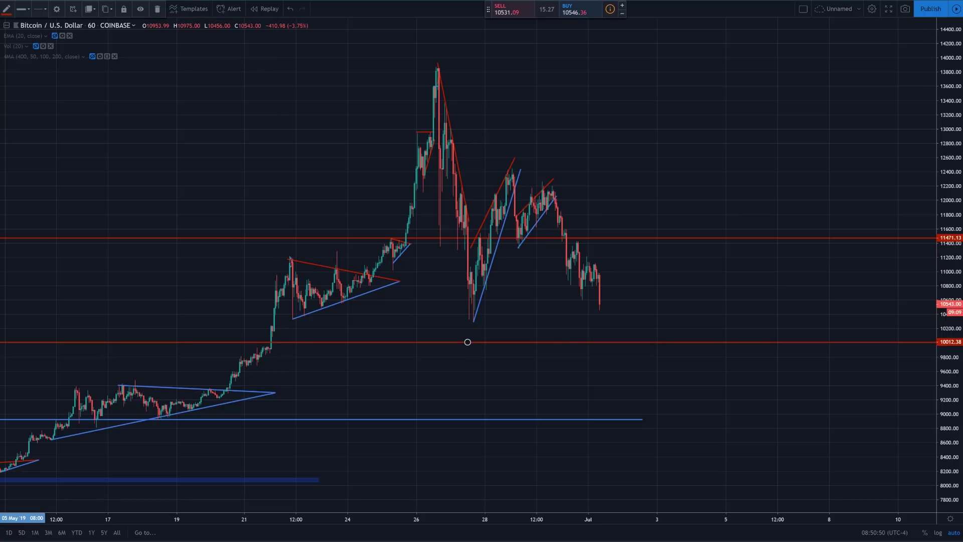
pyautogui.click(549, 315)
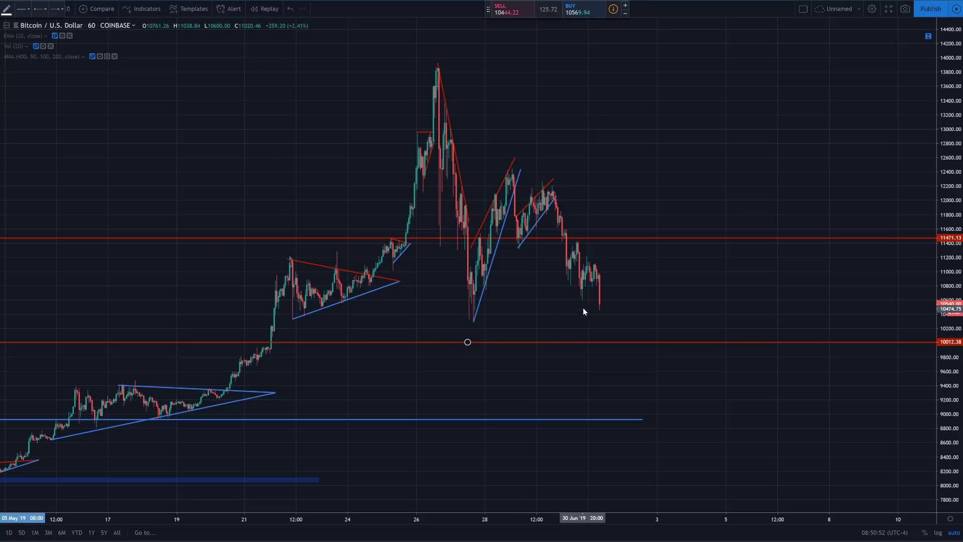
# Sketch a freehand rebound from the 10012.38 support up to about 13,700 with a downturn after it, and undo the strokes.
pyautogui.moveTo(585, 309)
pyautogui.mouseDown()
pyautogui.moveTo(618, 347)
pyautogui.moveTo(714, 110)
pyautogui.mouseUp()
pyautogui.moveTo(670, 146); pyautogui.dragTo(740, 162)
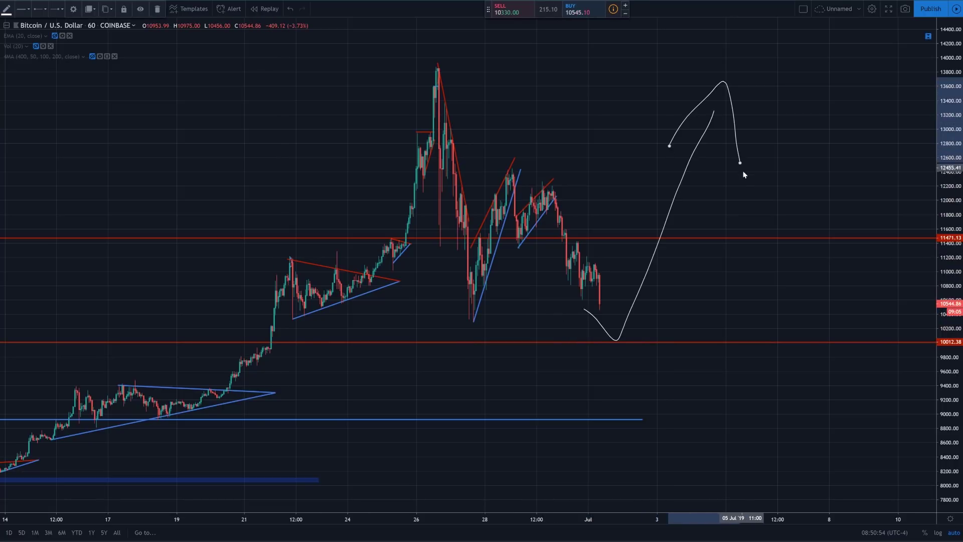
pyautogui.hotkey('ctrl', 'z')
pyautogui.hotkey('ctrl', 'z')
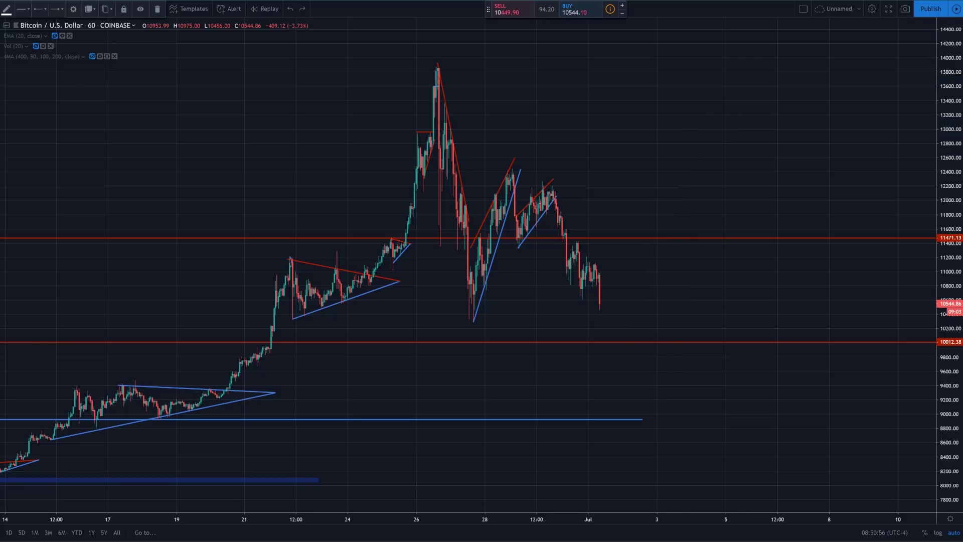
# Draw a descending freehand curve across the highs from the late-June peak, undo it, and leave the brush tool.
pyautogui.moveTo(430, 48); pyautogui.dragTo(628, 295)
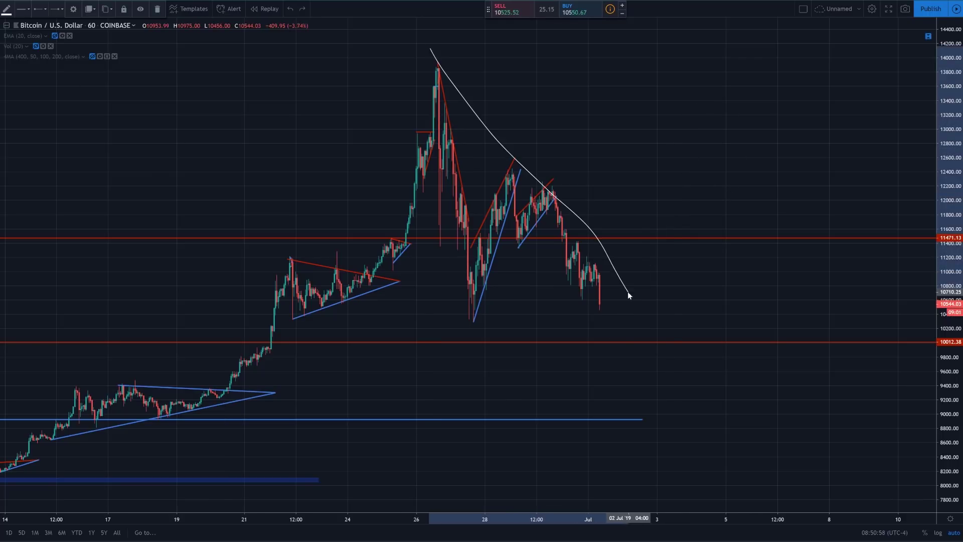
pyautogui.hotkey('ctrl', 'z')
pyautogui.scroll(-5, 427, 291)
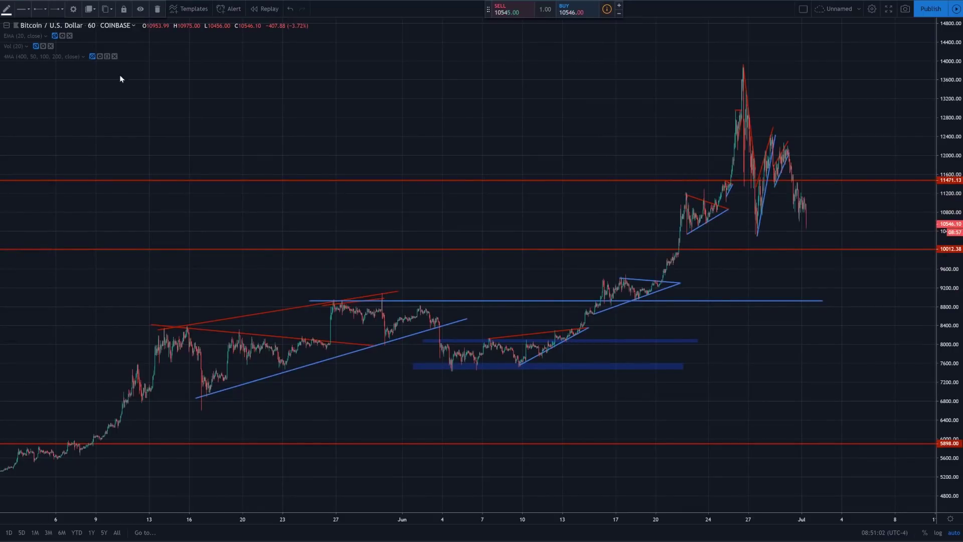
pyautogui.press('Escape')
# Switch the chart to the 1-day interval and examine the price history from the 2017 peak to the current rally.
pyautogui.hscroll(5, 309, 108)
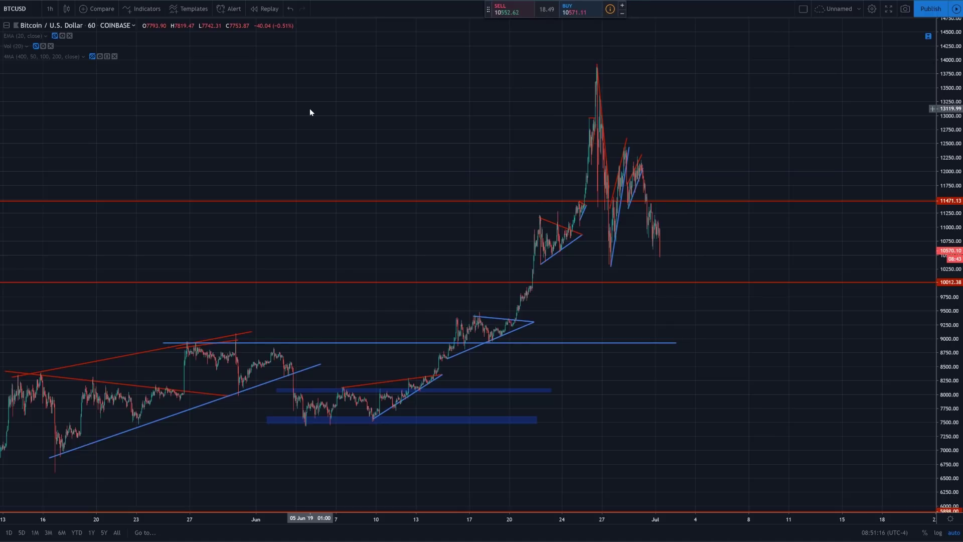
pyautogui.hscroll(-3, 251, 97)
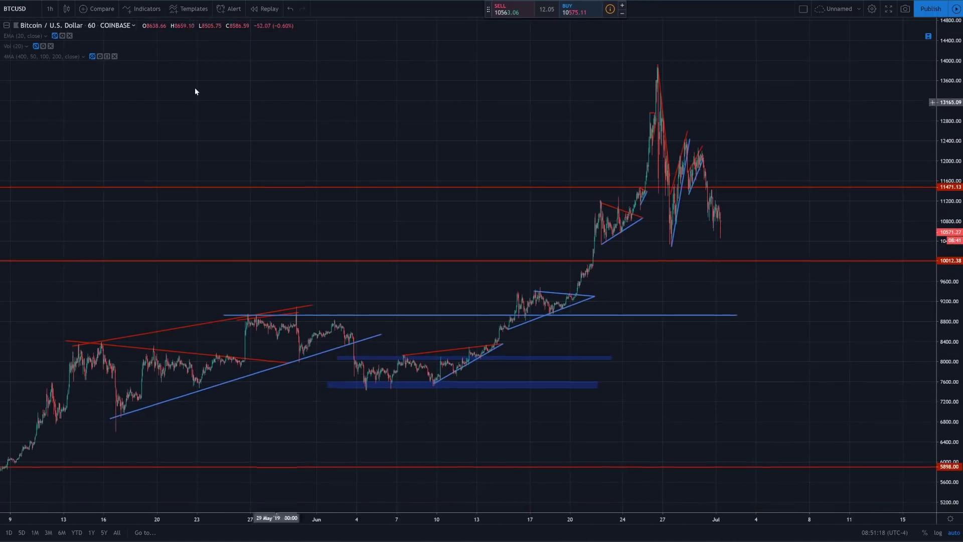
pyautogui.click(51, 9)
pyautogui.click(79, 174)
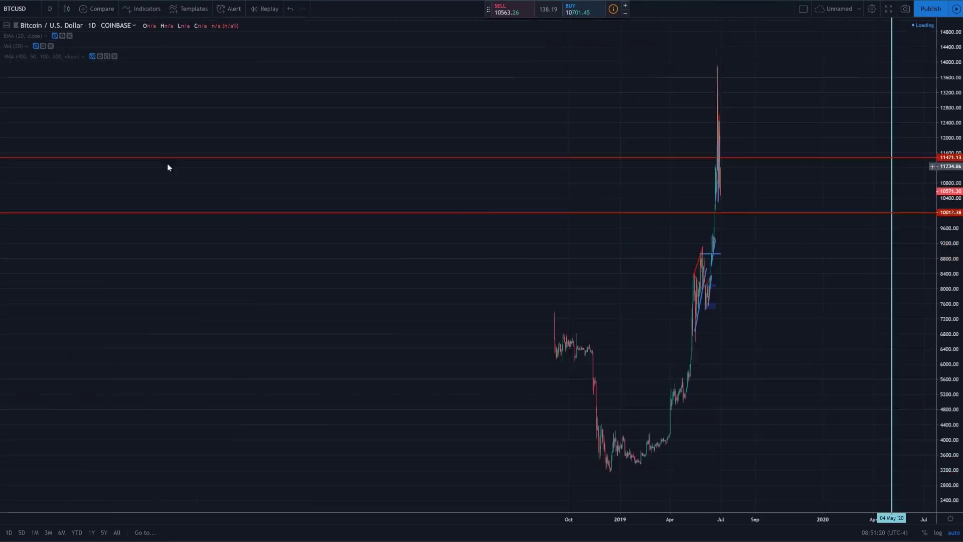
pyautogui.scroll(3, 554, 187)
pyautogui.moveTo(554, 187); pyautogui.dragTo(621, 188)
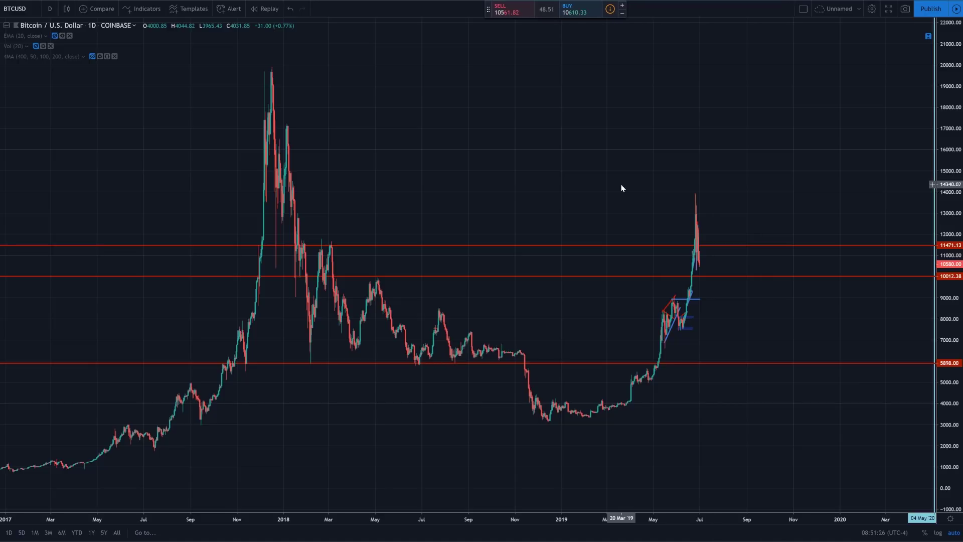
pyautogui.scroll(3, 621, 188)
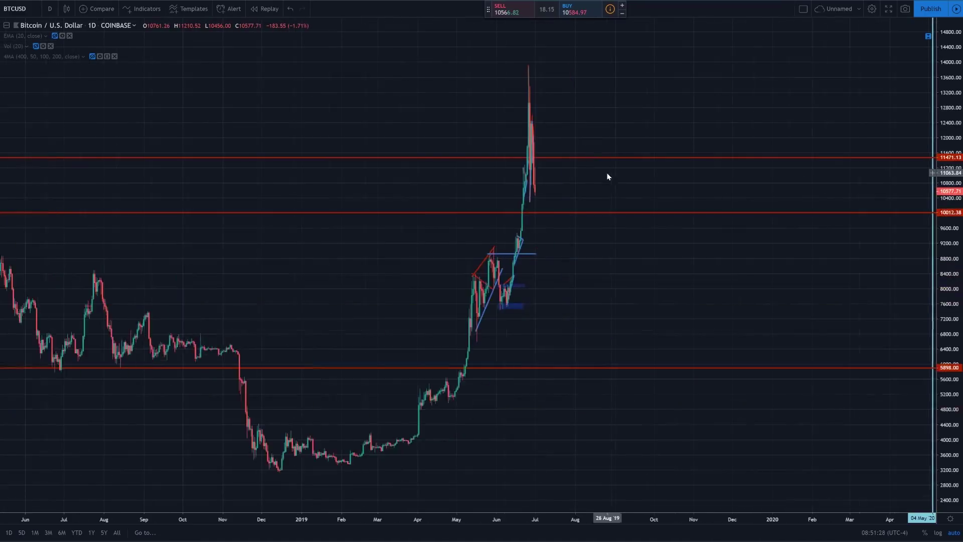
pyautogui.moveTo(665, 136); pyautogui.dragTo(714, 151)
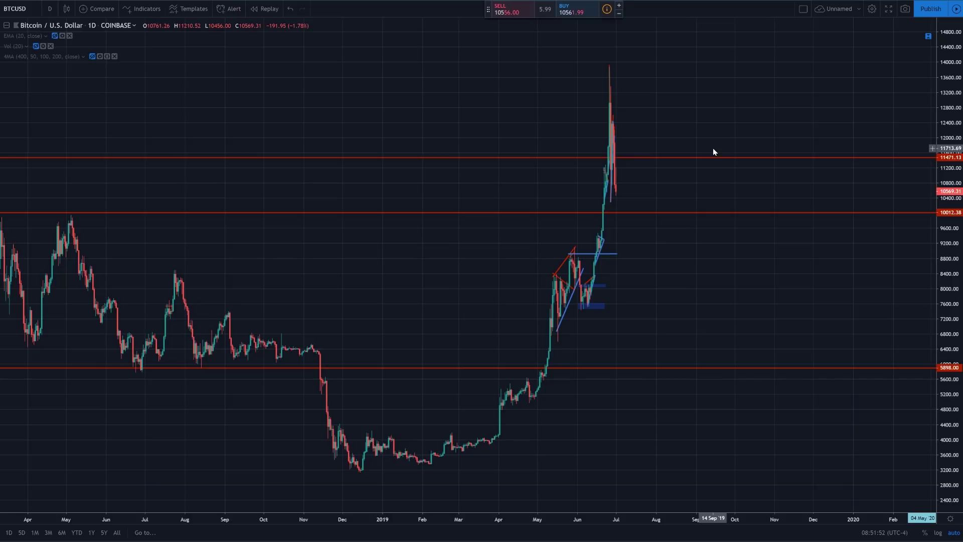
# Return the chart to the 60-minute interval and measure the drop from the 26 June peak to the 11471.13 level, dismissing the measurement.
pyautogui.write('60')
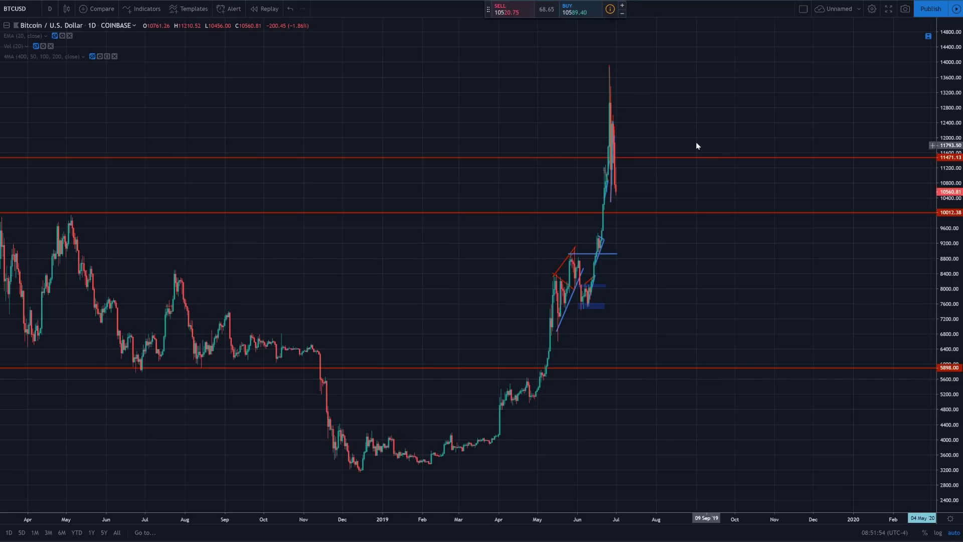
pyautogui.press('Return')
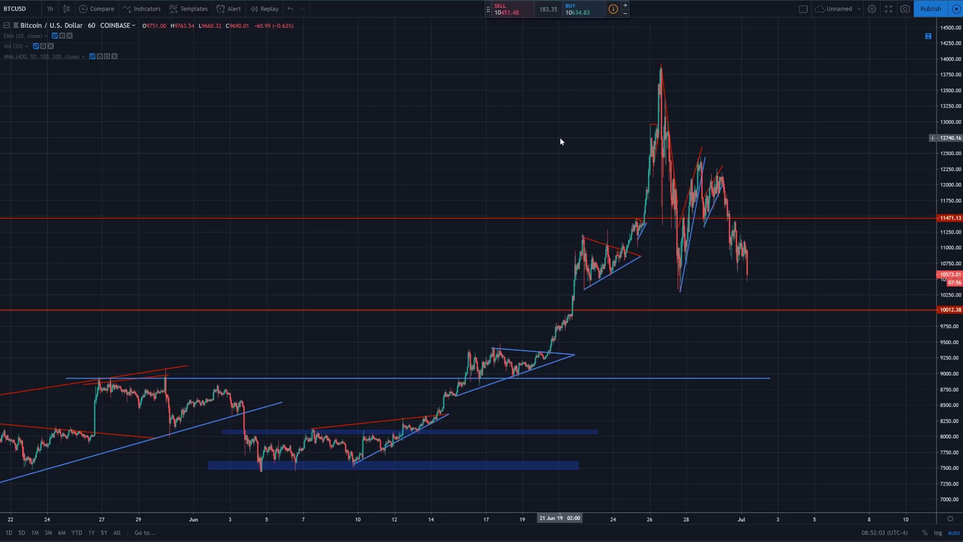
pyautogui.scroll(3, 559, 138)
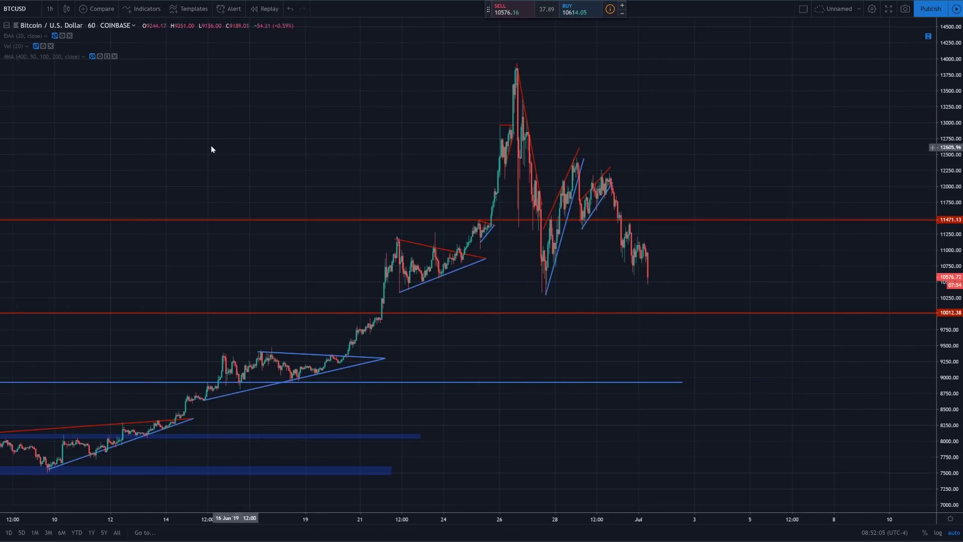
pyautogui.moveTo(515, 60); pyautogui.dragTo(538, 223)
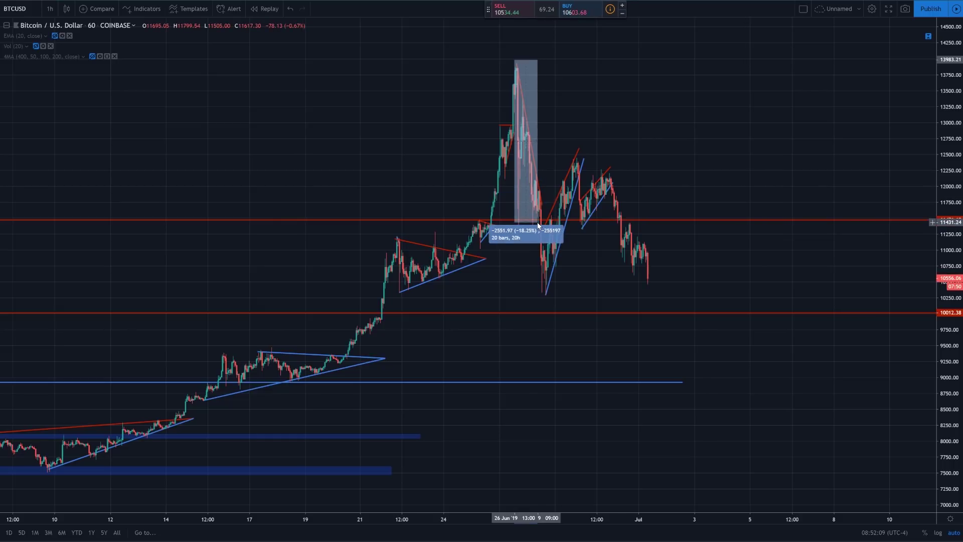
pyautogui.click(631, 95)
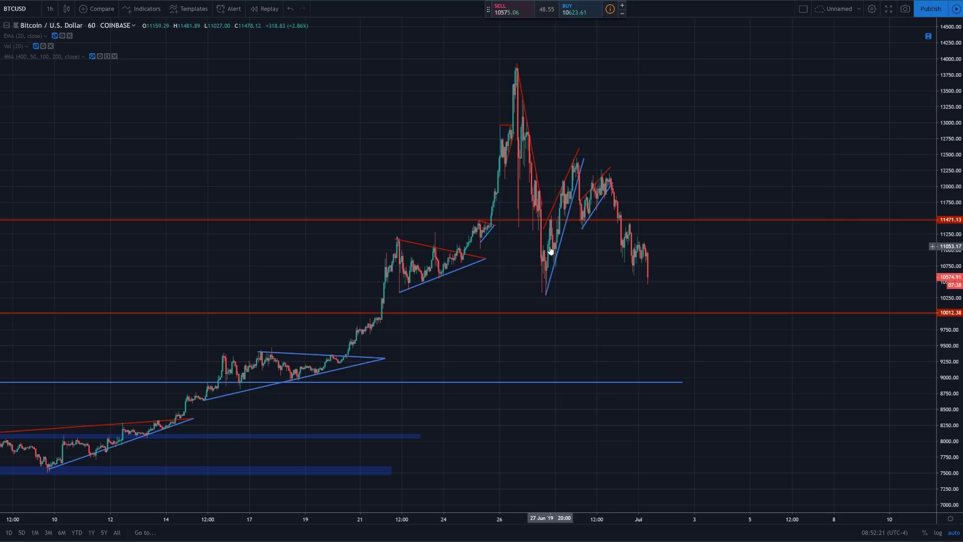
# Review the rally since April on the 1-hour chart, and switch the interval to 15 minutes.
pyautogui.scroll(-10, 551, 251)
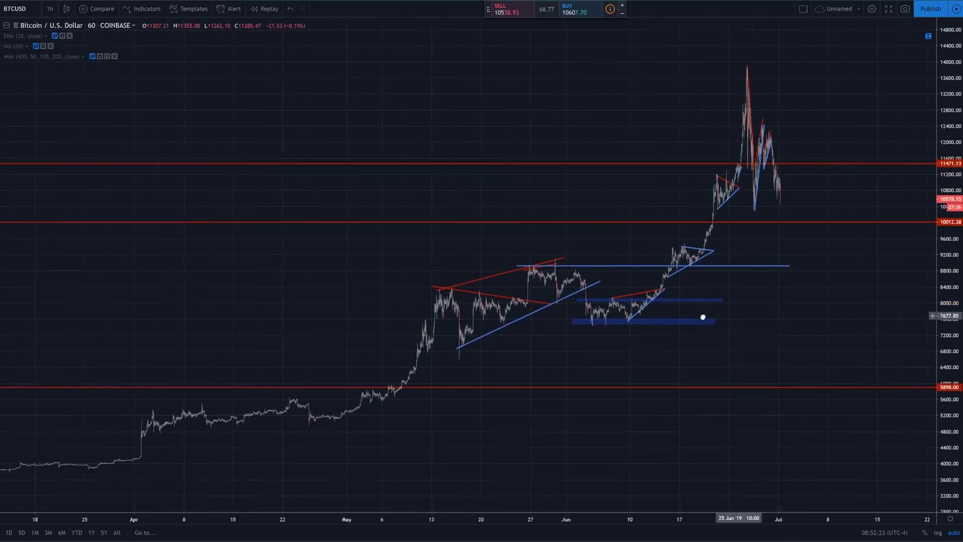
pyautogui.moveTo(703, 317); pyautogui.dragTo(631, 318)
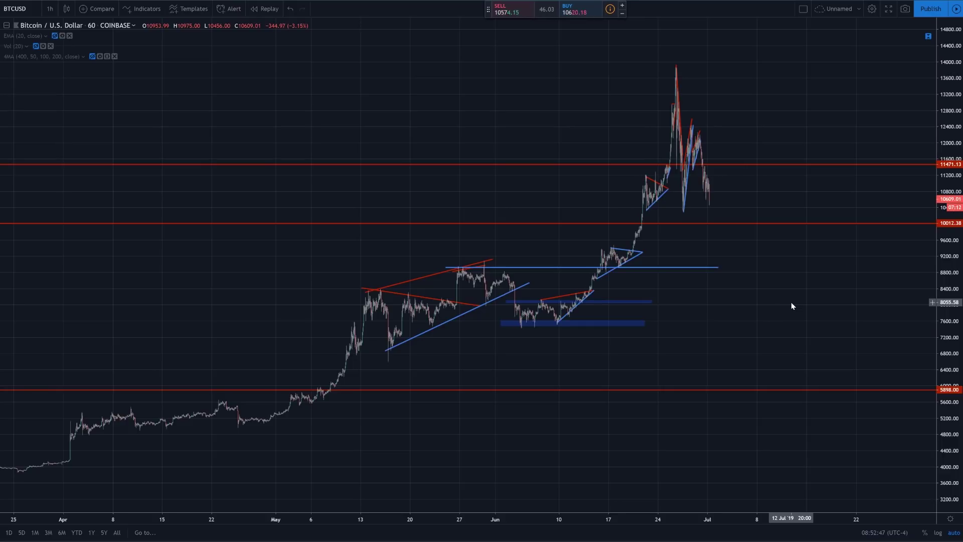
pyautogui.scroll(2, 648, 139)
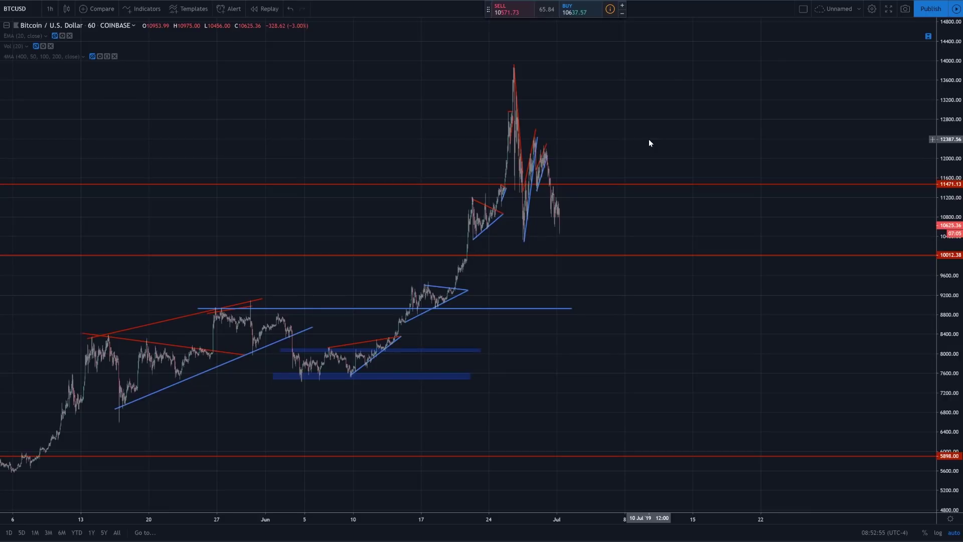
pyautogui.scroll(4, 649, 143)
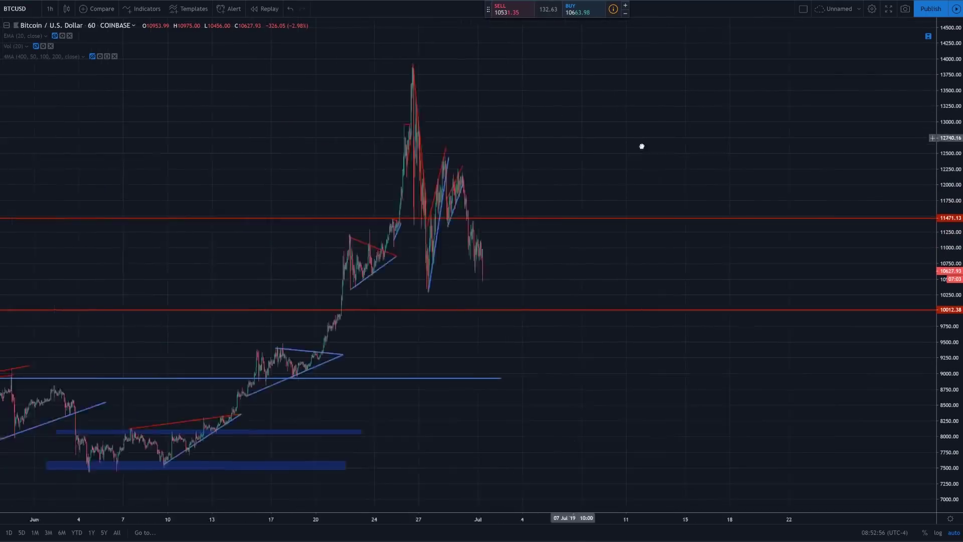
pyautogui.scroll(5, 516, 145)
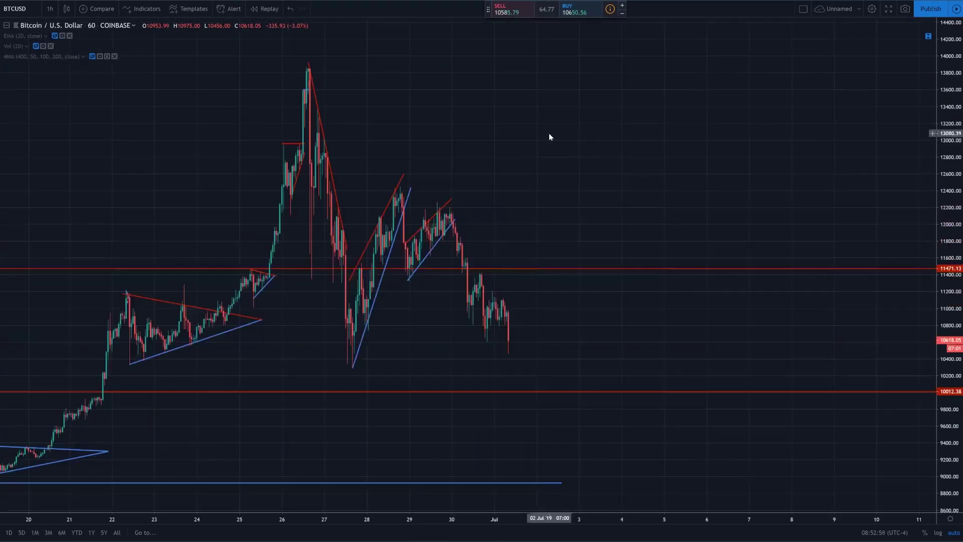
pyautogui.click(58, 10)
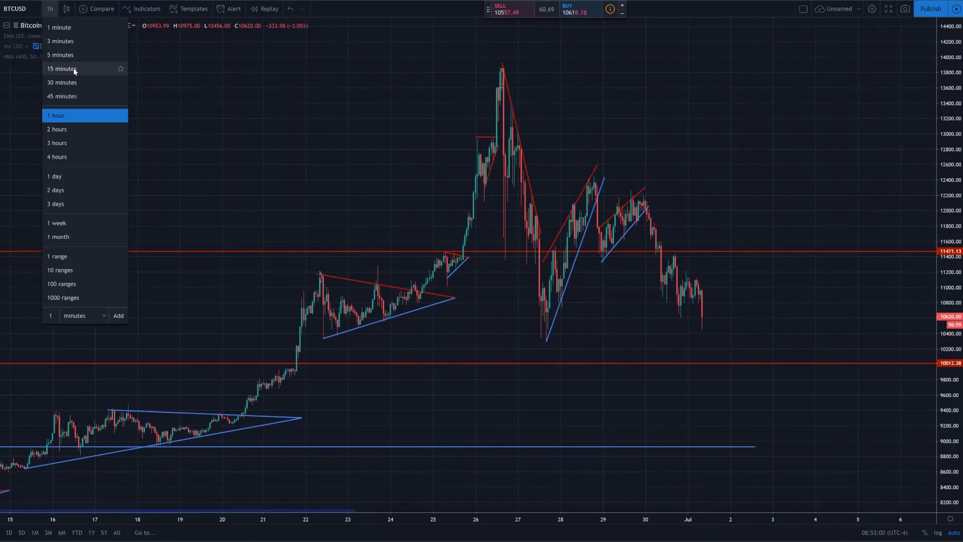
pyautogui.click(73, 68)
pyautogui.scroll(-6, 630, 191)
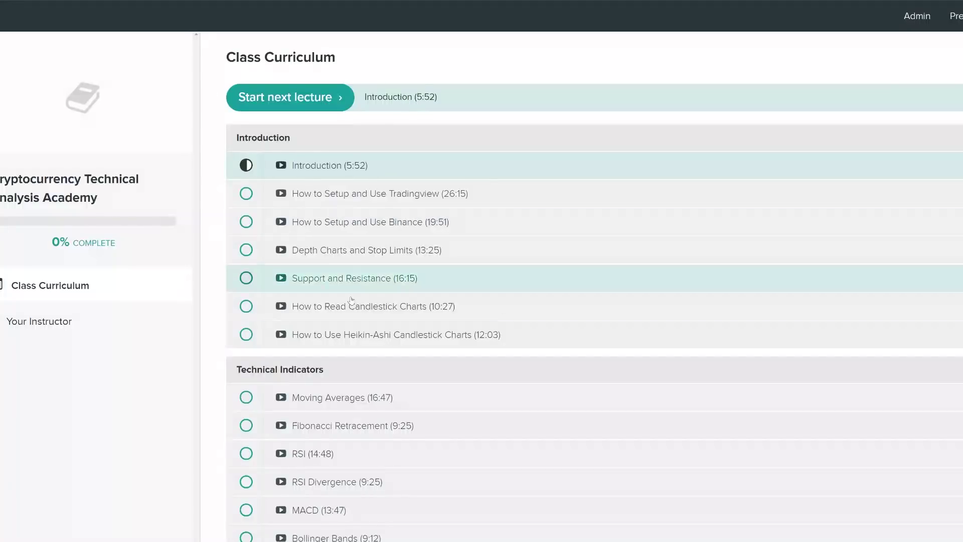
# Switch to the Cryptocurrency Technical Analysis Academy page and look through its Class Curriculum lectures.
pyautogui.scroll(-5, 412, 378)
pyautogui.scroll(-6, 412, 379)
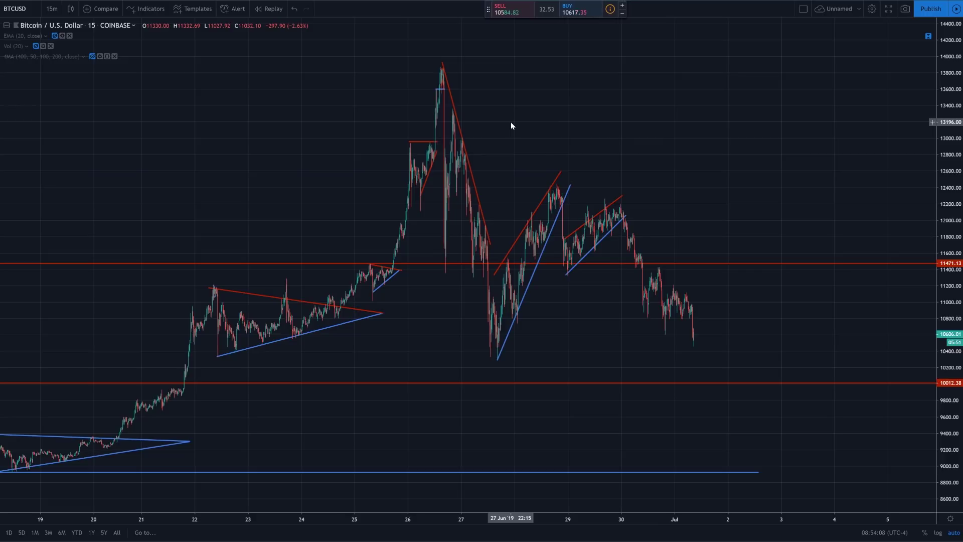
# Sketch a freehand projection forward from the latest price on the 15-minute chart, and undo it.
pyautogui.scroll(3, 511, 122)
pyautogui.scroll(-1, 577, 148)
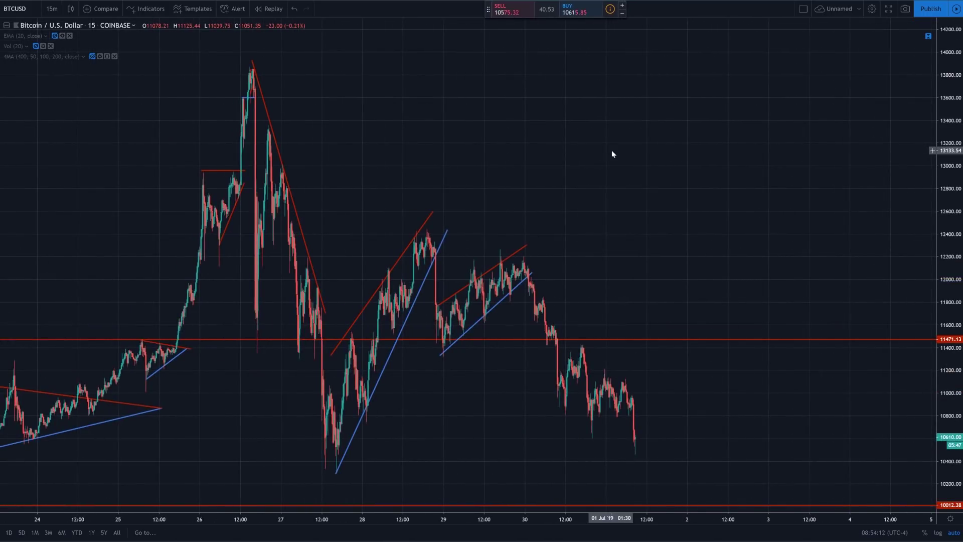
pyautogui.scroll(-4, 612, 149)
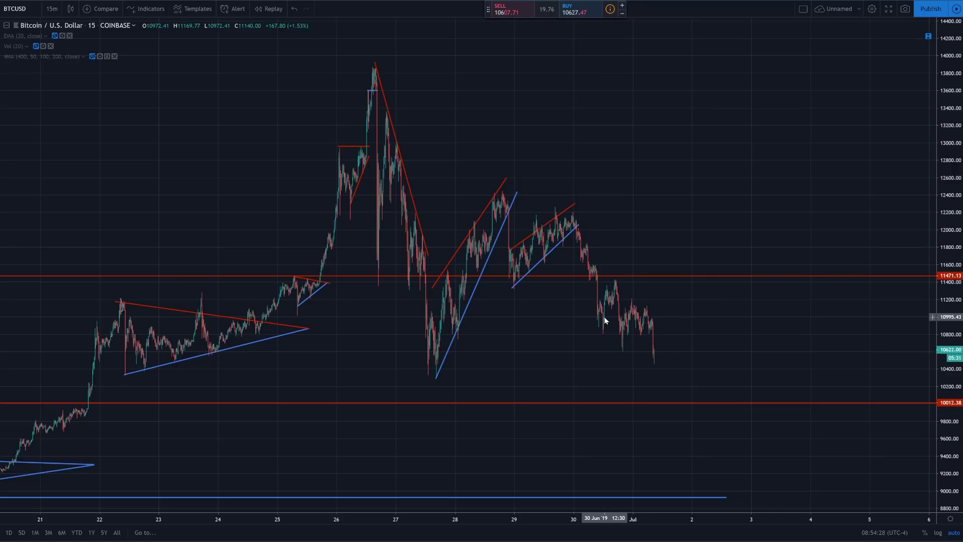
pyautogui.moveTo(612, 230); pyautogui.dragTo(585, 217)
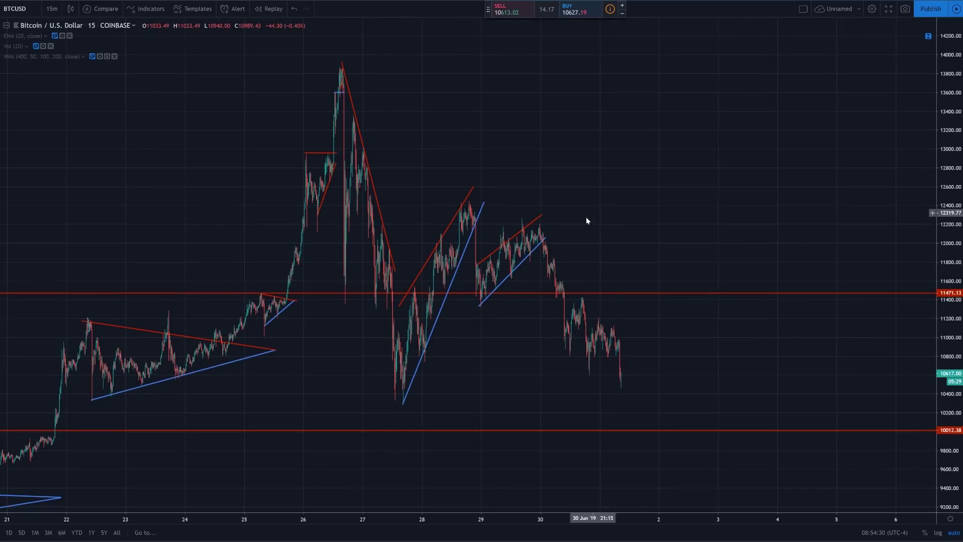
pyautogui.click(600, 293)
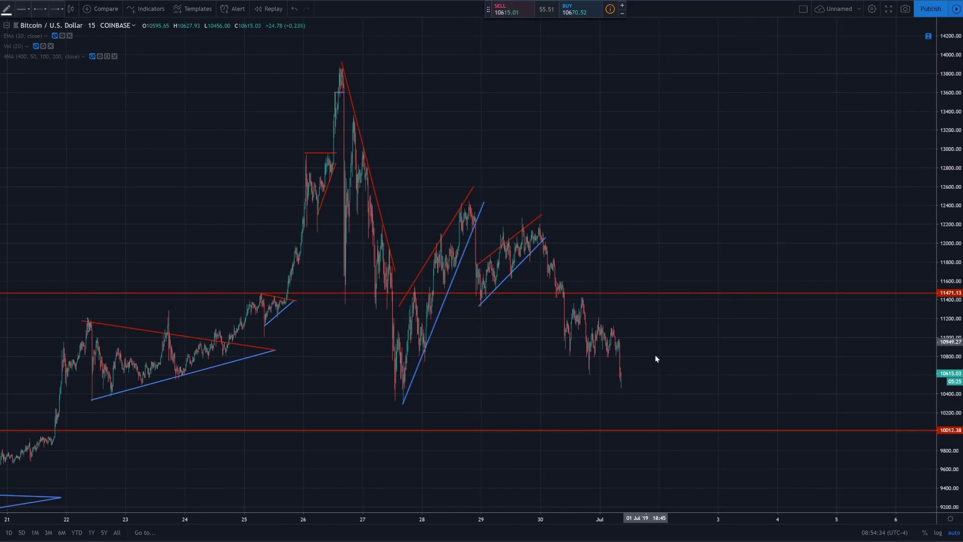
pyautogui.moveTo(622, 373)
pyautogui.mouseDown()
pyautogui.moveTo(650, 427)
pyautogui.moveTo(748, 407)
pyautogui.mouseUp()
pyautogui.hotkey('ctrl', 'z')
pyautogui.hotkey('ctrl', 'z')
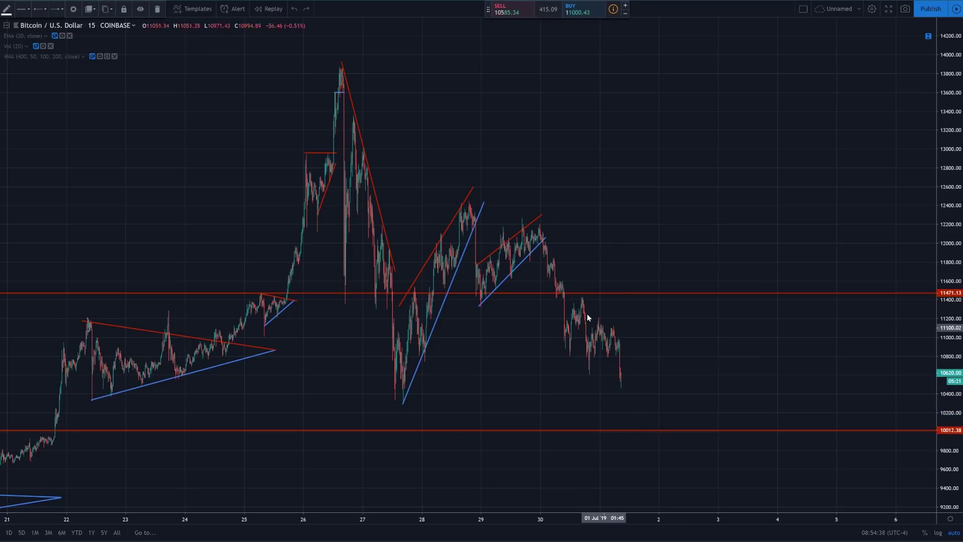
# Circle the area between the latest price and the 10012.38 support freehand, make another stroke beyond the price, and undo each.
pyautogui.moveTo(650, 399)
pyautogui.mouseDown()
pyautogui.moveTo(588, 377)
pyautogui.moveTo(681, 428)
pyautogui.mouseUp()
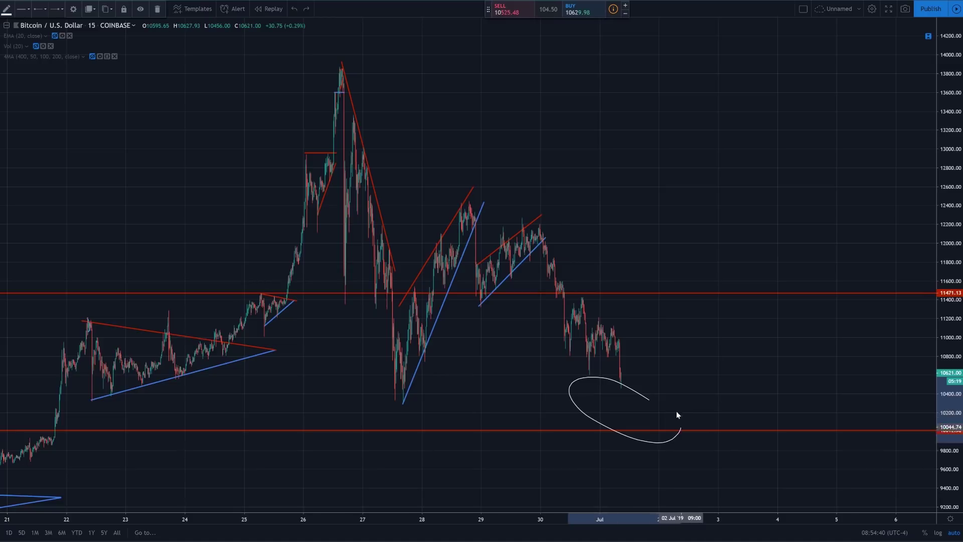
pyautogui.hotkey('ctrl', 'z')
pyautogui.moveTo(681, 362); pyautogui.dragTo(709, 410)
pyautogui.hotkey('ctrl', 'z')
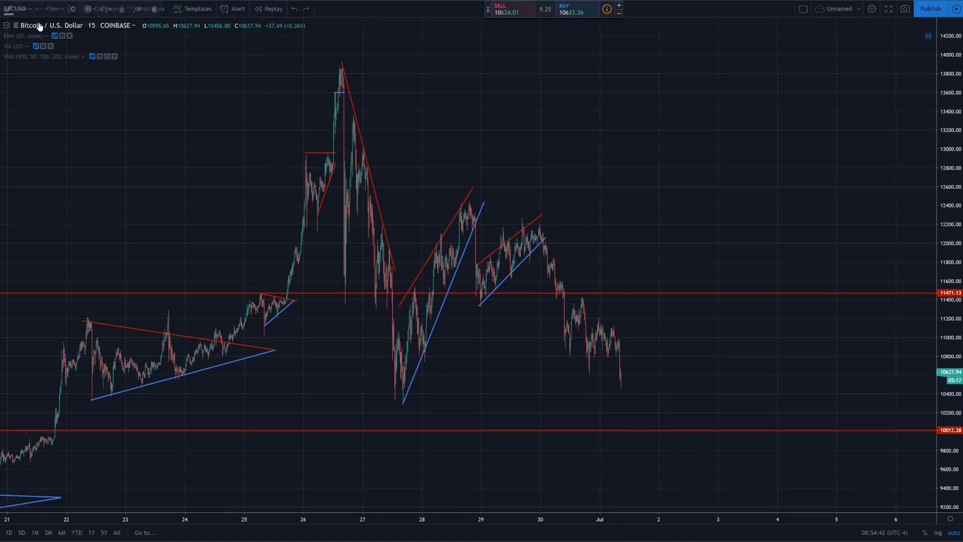
# Switch the chart to the 1-day interval and show the EMA (20, close) to compare it with the recent pullback.
pyautogui.click(52, 9)
pyautogui.click(68, 175)
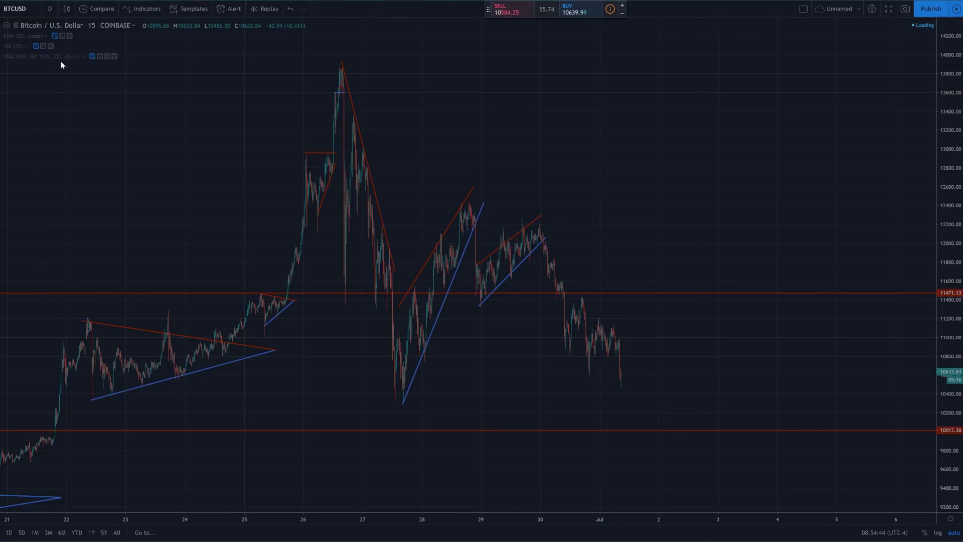
pyautogui.scroll(5, 682, 170)
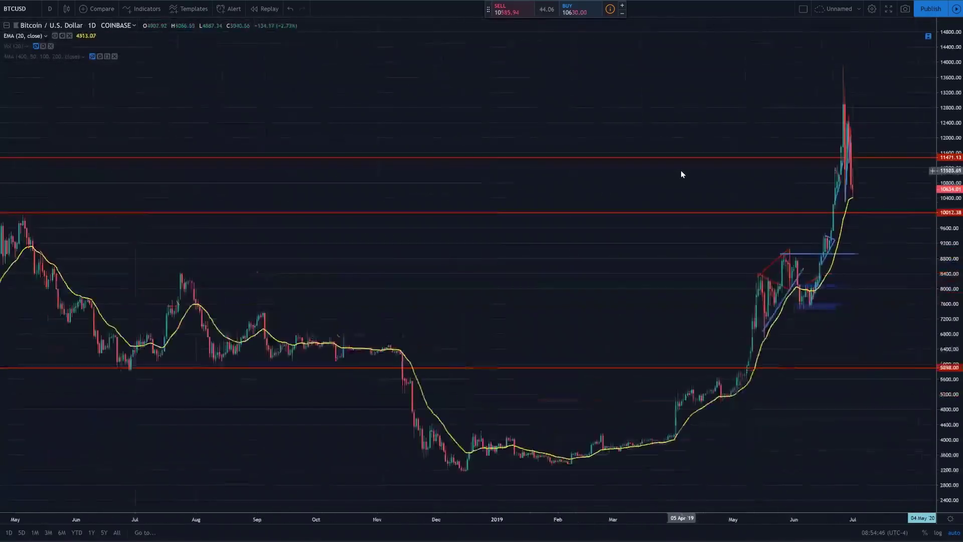
pyautogui.scroll(5, 687, 173)
pyautogui.moveTo(723, 183); pyautogui.dragTo(484, 275)
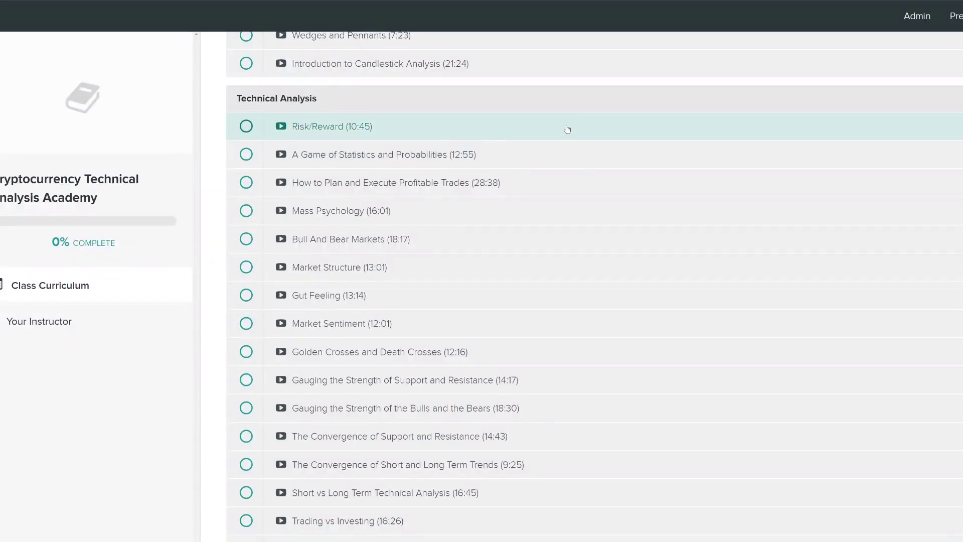
# Review the course's Technical Analysis and Technical Indicators lectures, going back up to the Introduction section.
pyautogui.scroll(6, 537, 130)
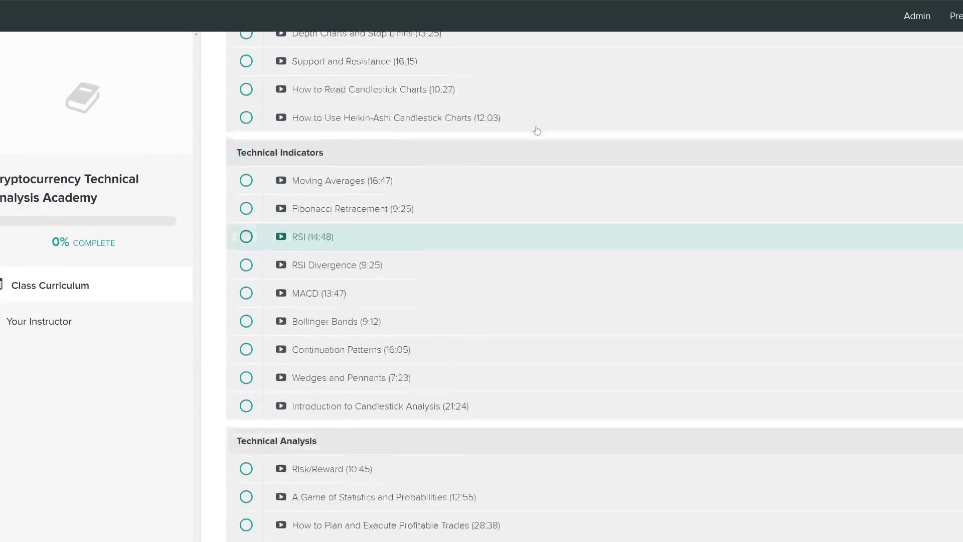
pyautogui.scroll(4, 539, 135)
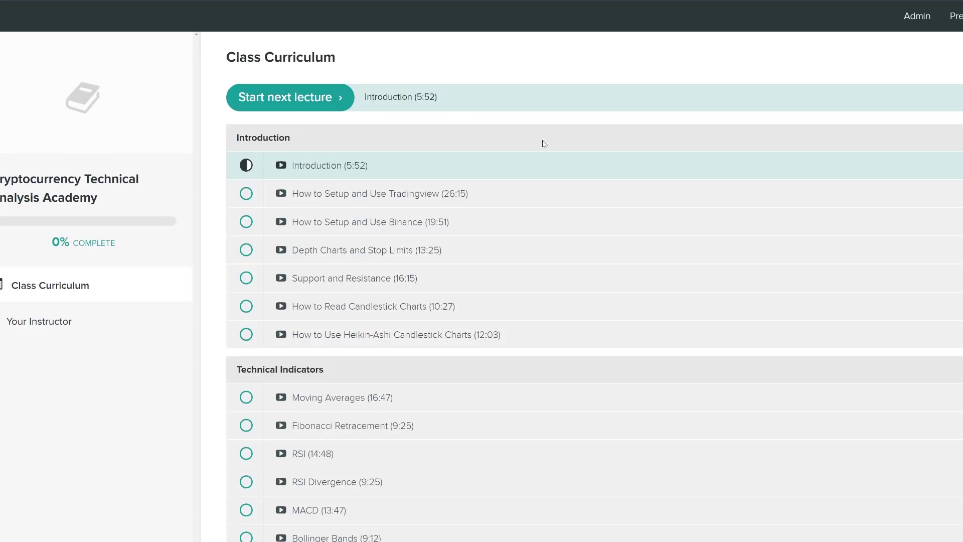
# Review the course's full lecture list from the Introduction section down to The 20 EMA lecture.
pyautogui.scroll(-12, 572, 149)
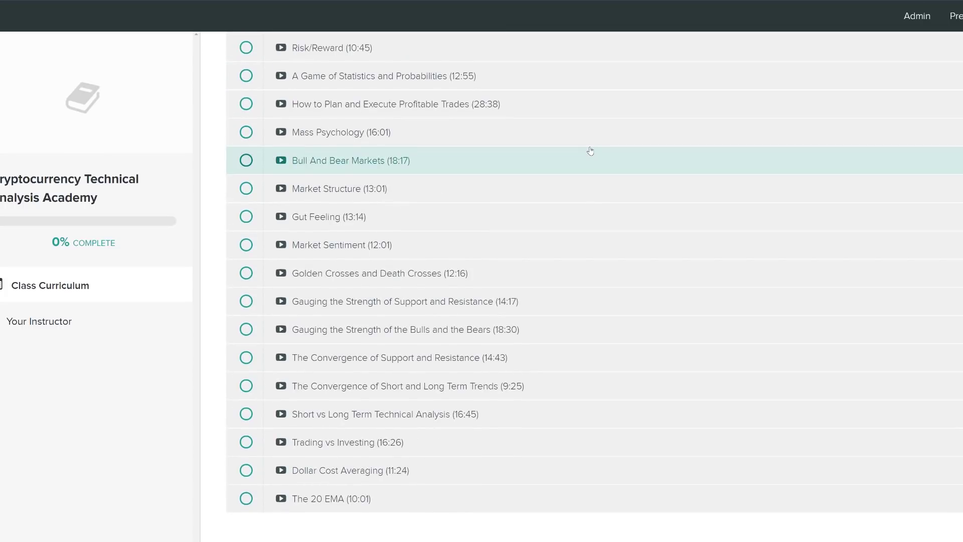
pyautogui.scroll(12, 590, 151)
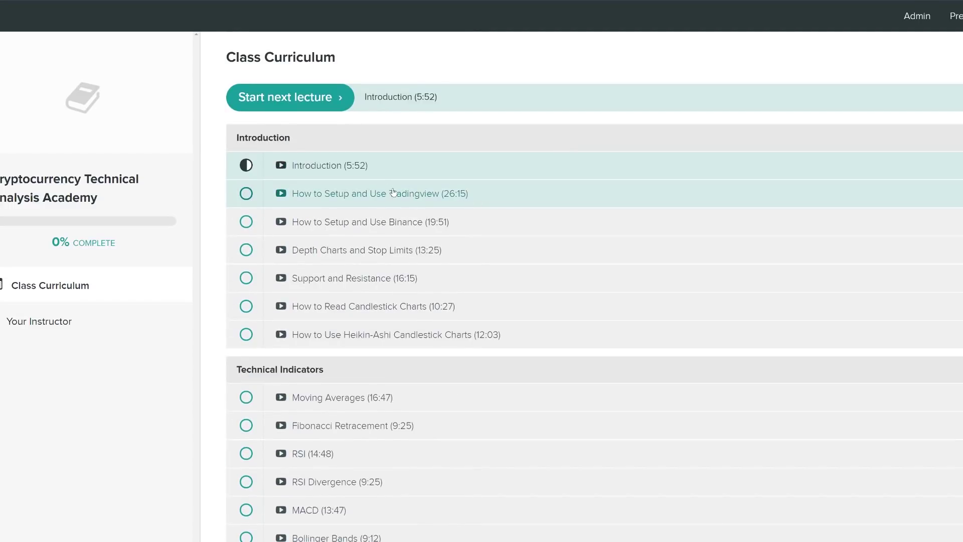
pyautogui.scroll(-12, 405, 194)
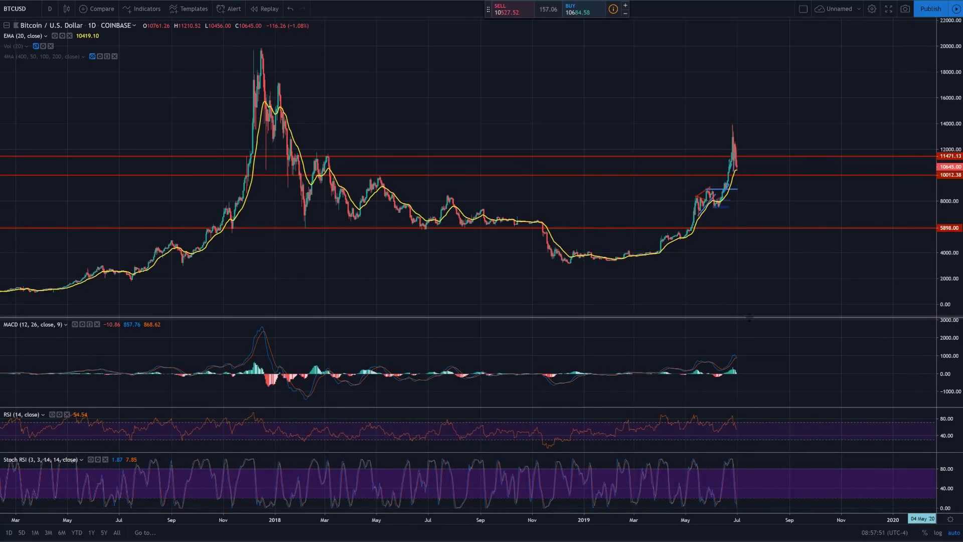
# Return to the Bitcoin daily chart in TradingView and examine the recent rally and pullback against the 20 EMA and the longer-term price history.
pyautogui.scroll(10, 766, 321)
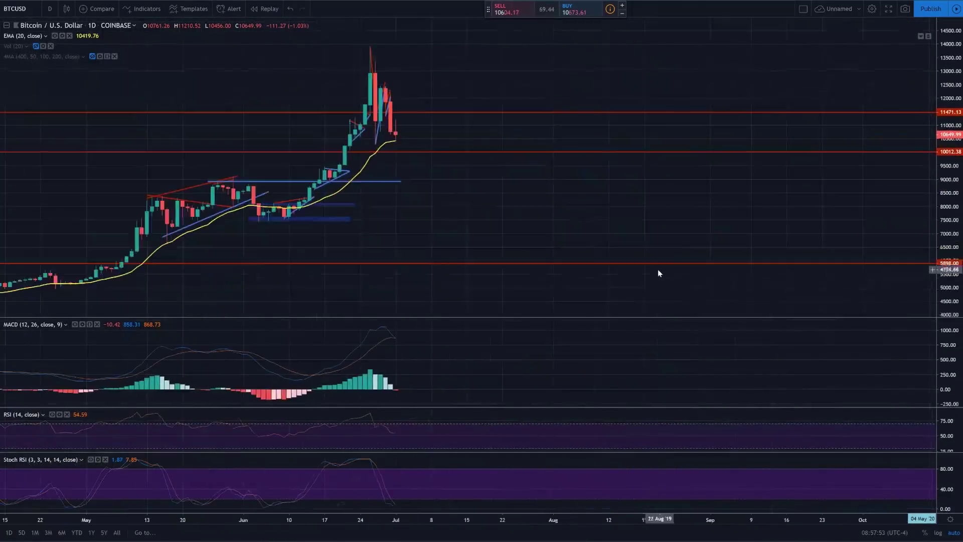
pyautogui.click(448, 267)
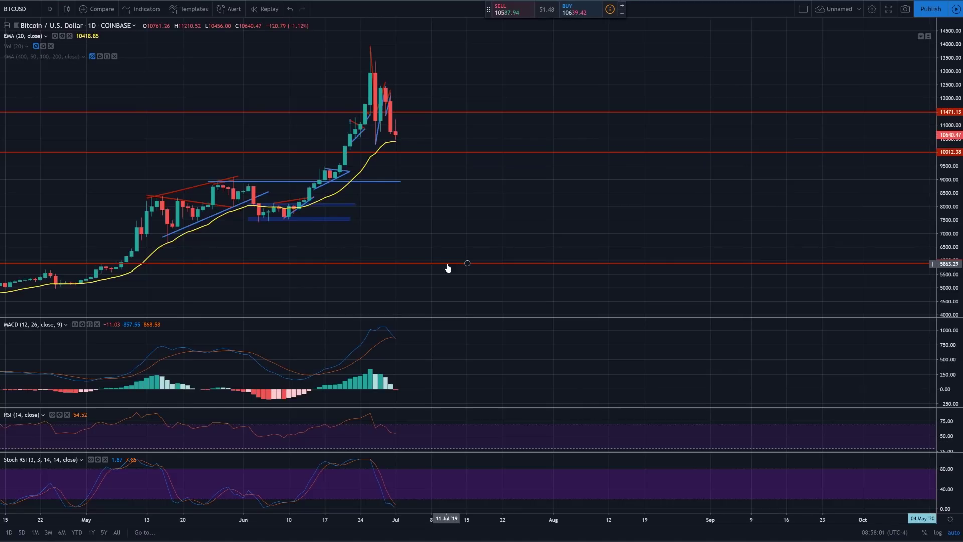
pyautogui.moveTo(448, 267); pyautogui.dragTo(447, 268)
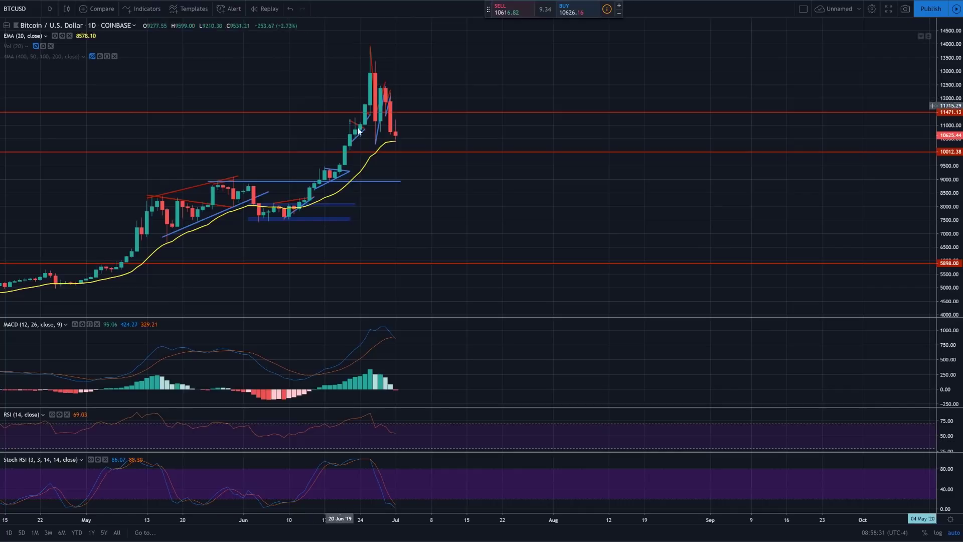
pyautogui.moveTo(424, 128); pyautogui.dragTo(498, 134)
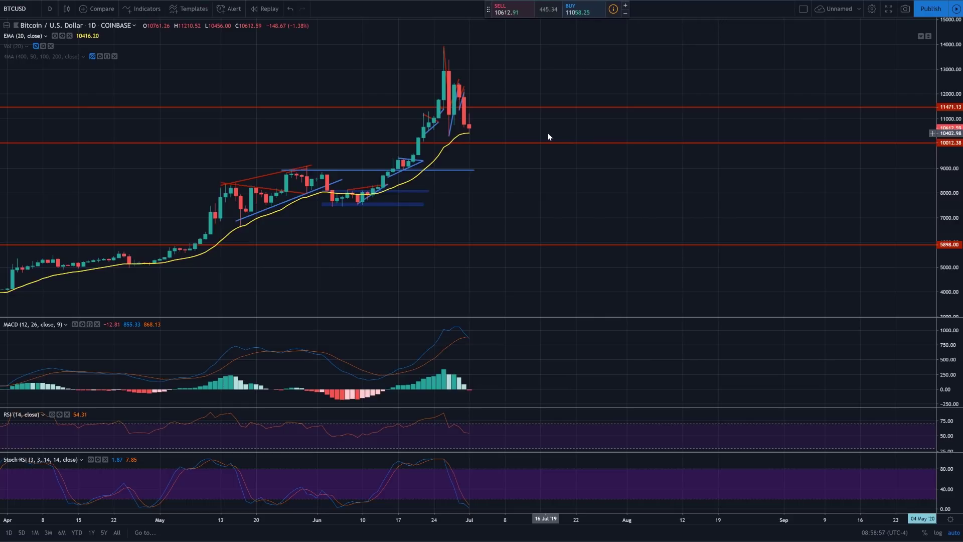
pyautogui.scroll(-5, 548, 133)
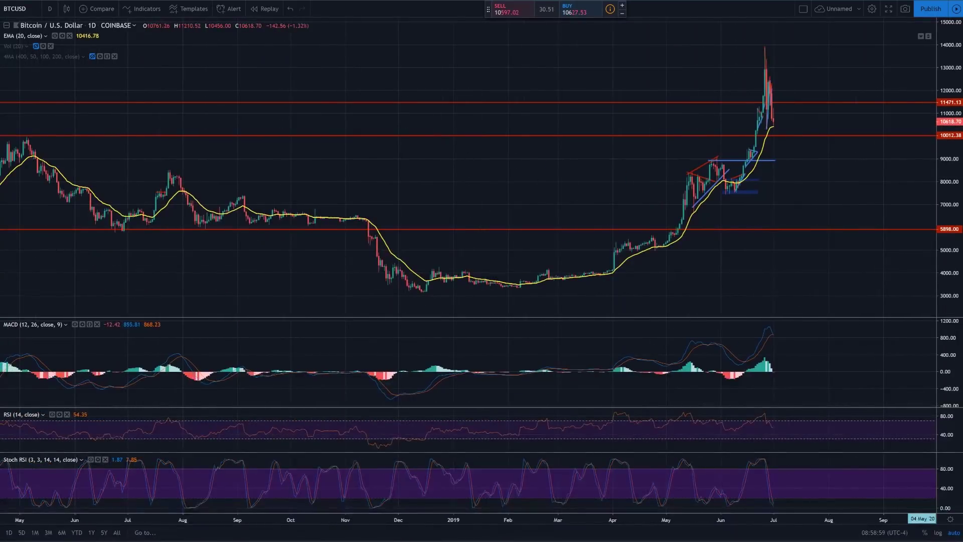